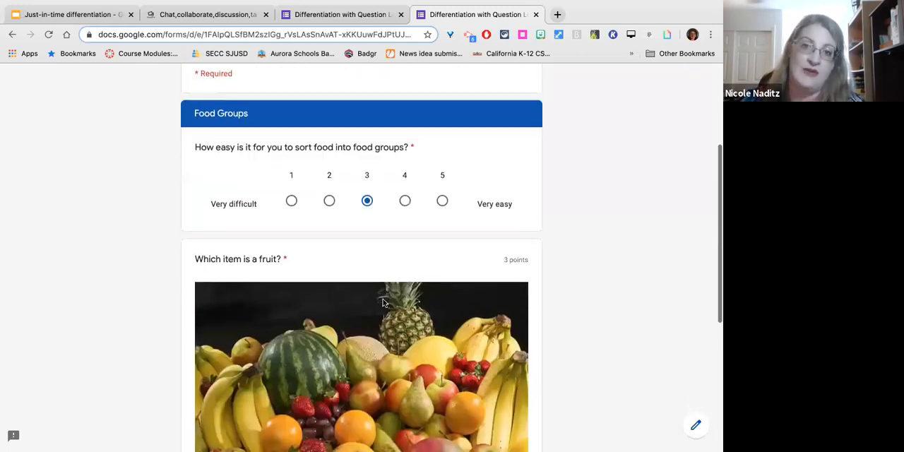
{"action": "scroll", "coordinate": [383, 303], "scroll_direction": "down", "scroll_amount": 5}
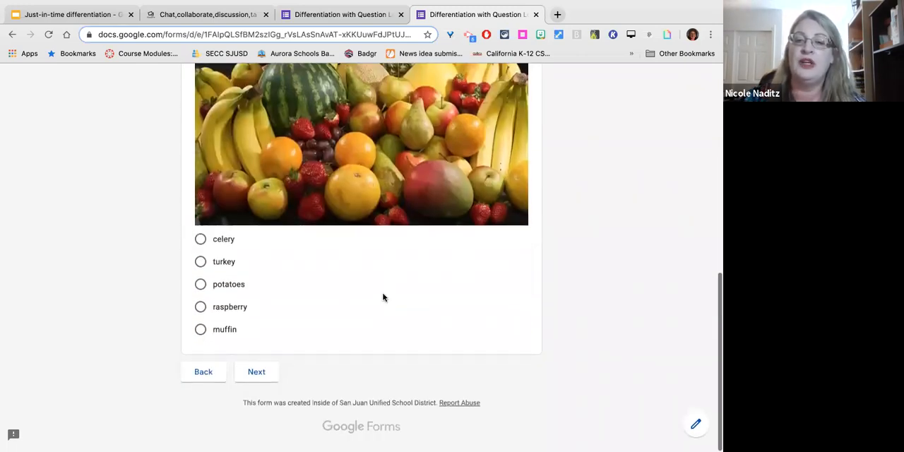
Answer the fruit question with raspberry and advance to the next section of the form preview.
{"action": "left_click", "coordinate": [258, 374]}
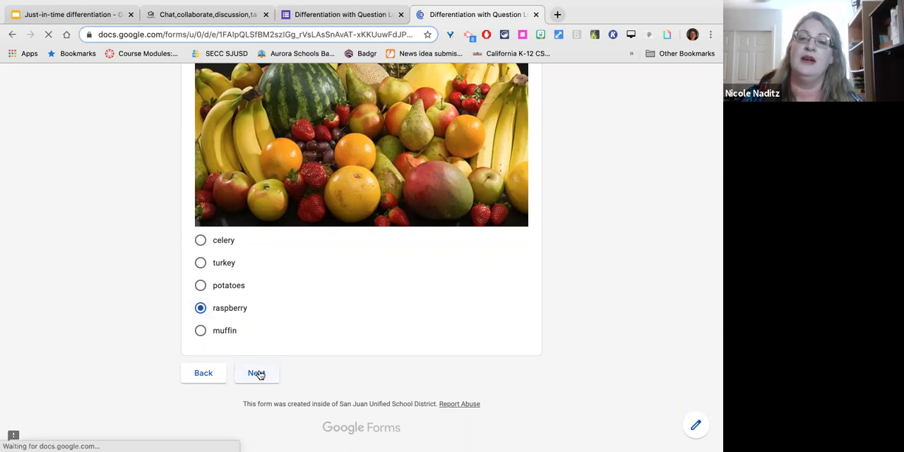
Examine the "Sorting: five food groups" section, including its video, the plant stem question, the blank dropdown and the food group grid.
{"action": "scroll", "coordinate": [351, 320], "scroll_direction": "down", "scroll_amount": 2}
{"action": "scroll", "coordinate": [350, 320], "scroll_direction": "down", "scroll_amount": 3}
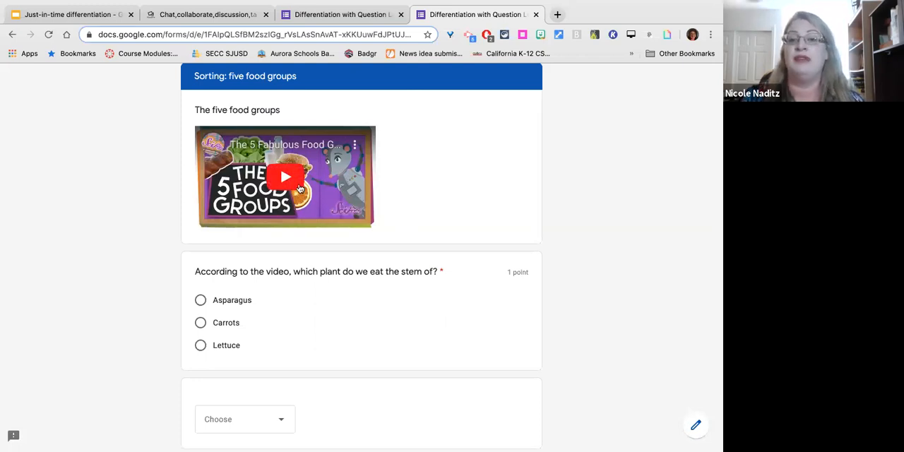
{"action": "scroll", "coordinate": [329, 252], "scroll_direction": "down", "scroll_amount": 3}
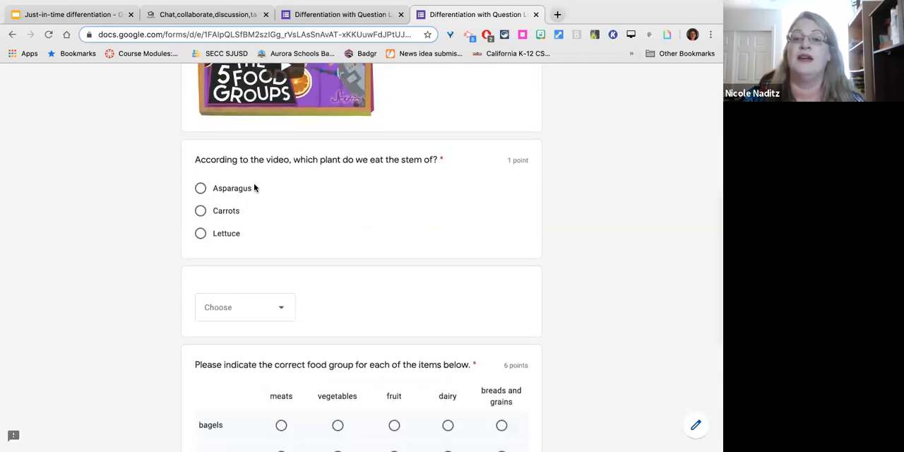
{"action": "scroll", "coordinate": [255, 188], "scroll_direction": "down", "scroll_amount": 7}
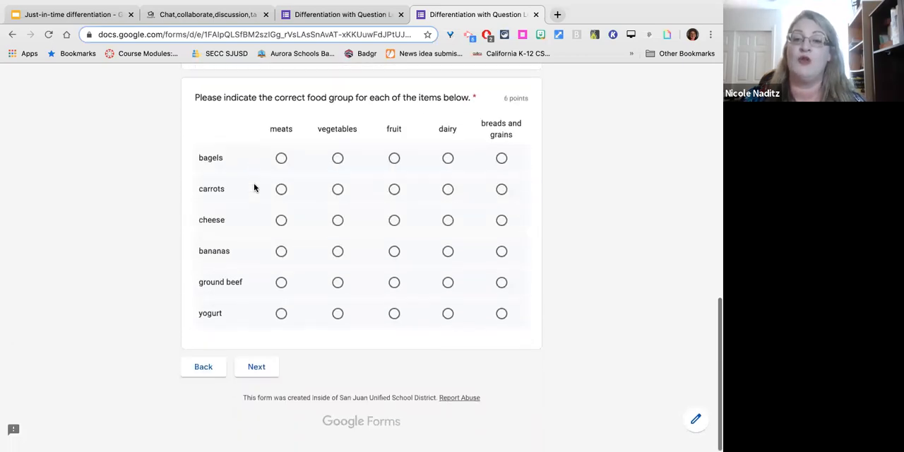
{"action": "scroll", "coordinate": [255, 188], "scroll_direction": "up", "scroll_amount": 7}
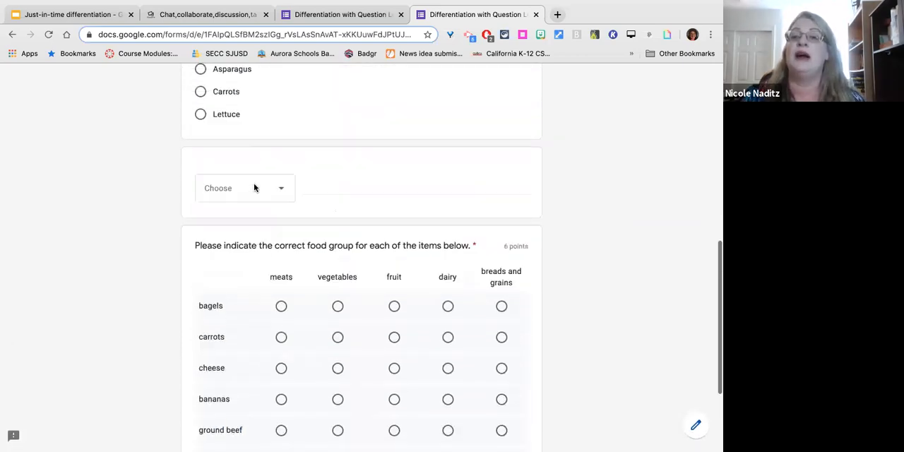
{"action": "scroll", "coordinate": [255, 188], "scroll_direction": "down", "scroll_amount": 7}
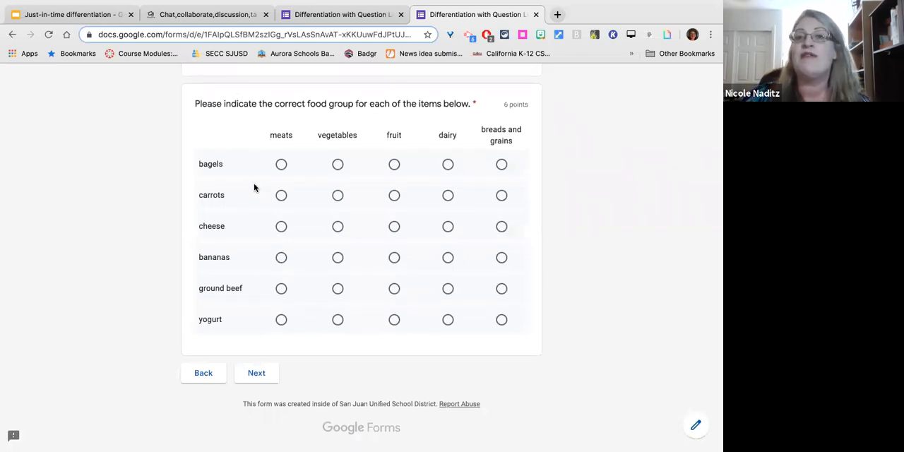
{"action": "scroll", "coordinate": [254, 188], "scroll_direction": "up", "scroll_amount": 7}
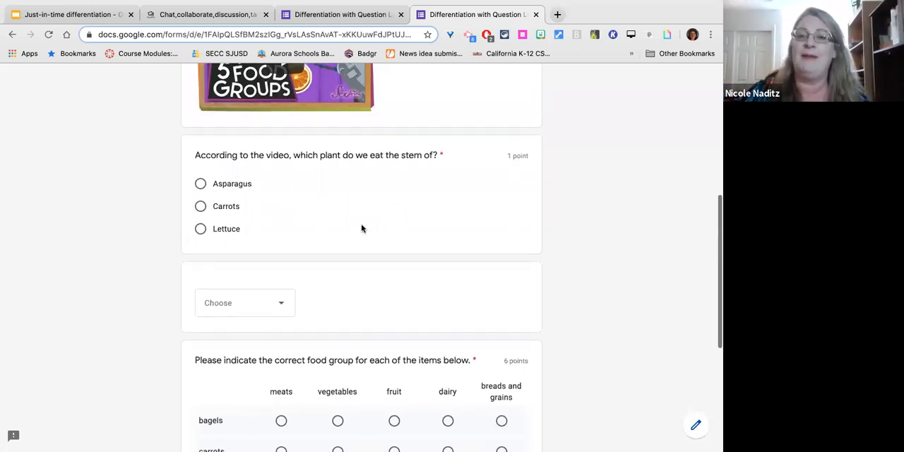
{"action": "scroll", "coordinate": [325, 240], "scroll_direction": "down", "scroll_amount": 1}
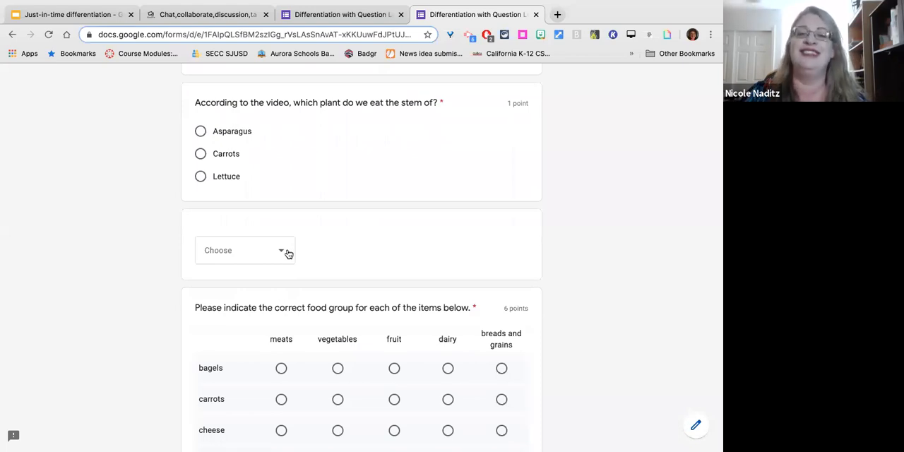
{"action": "scroll", "coordinate": [373, 262], "scroll_direction": "down", "scroll_amount": 3}
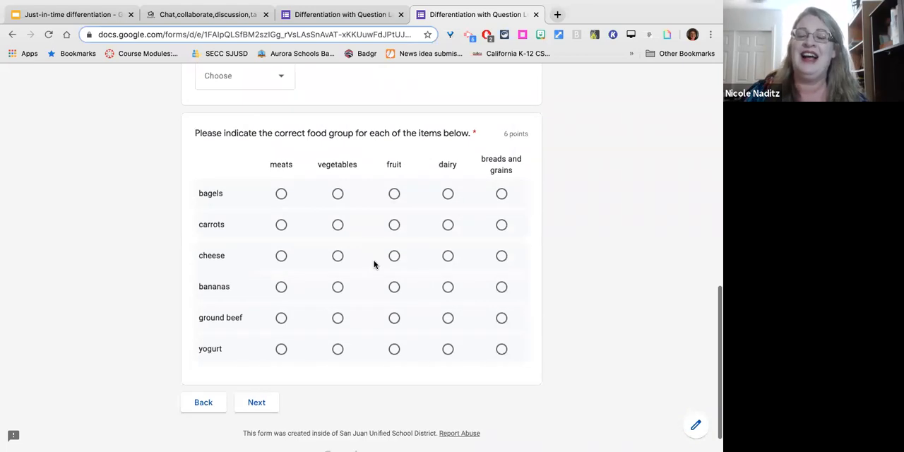
{"action": "scroll", "coordinate": [375, 264], "scroll_direction": "down", "scroll_amount": 1}
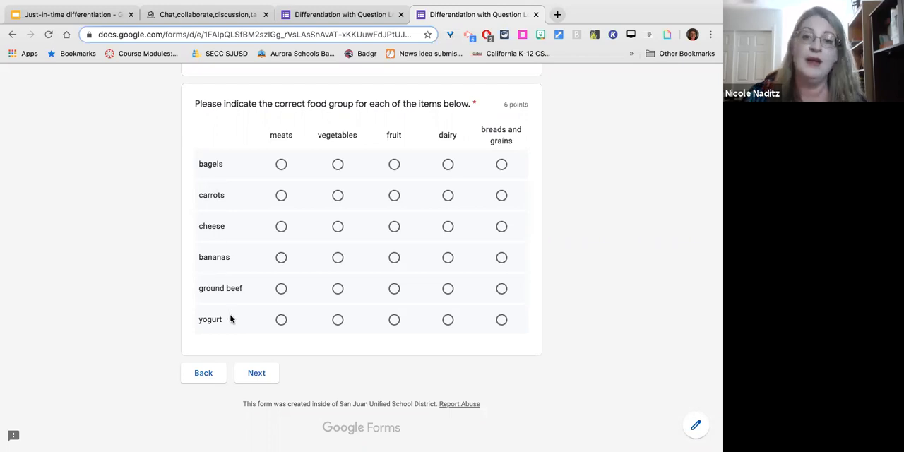
{"action": "scroll", "coordinate": [230, 318], "scroll_direction": "up", "scroll_amount": 2}
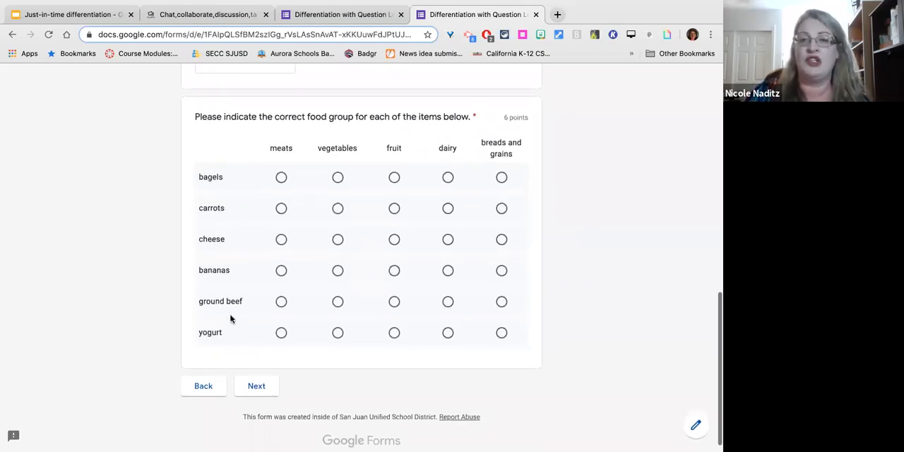
{"action": "scroll", "coordinate": [230, 317], "scroll_direction": "down", "scroll_amount": 2}
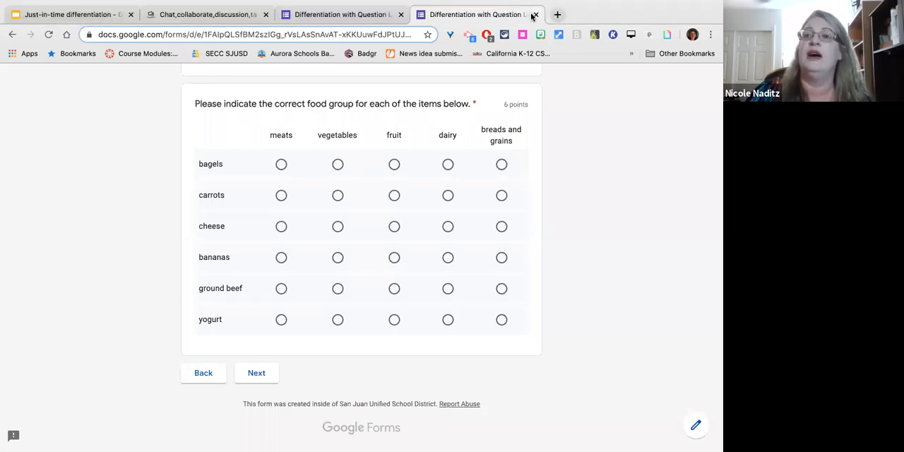
{"action": "scroll", "coordinate": [368, 129], "scroll_direction": "up", "scroll_amount": 10}
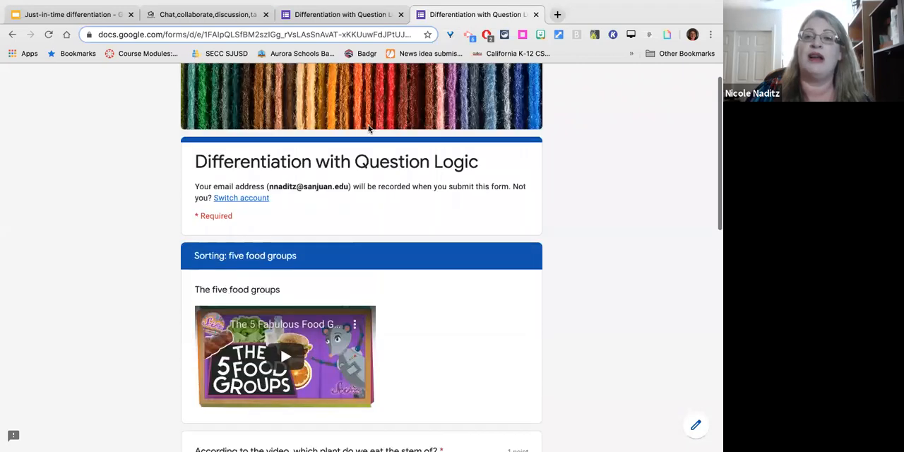
{"action": "scroll", "coordinate": [368, 128], "scroll_direction": "down", "scroll_amount": 3}
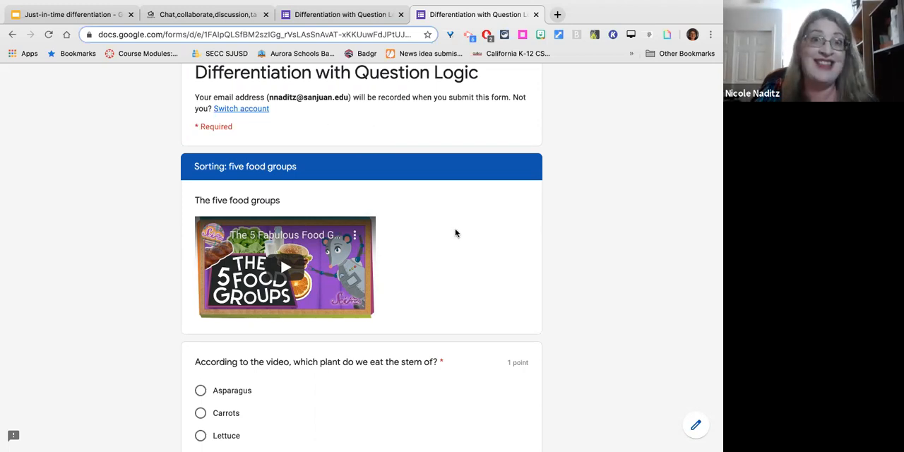
{"action": "scroll", "coordinate": [452, 208], "scroll_direction": "up", "scroll_amount": 2}
{"action": "scroll", "coordinate": [452, 208], "scroll_direction": "down", "scroll_amount": 3}
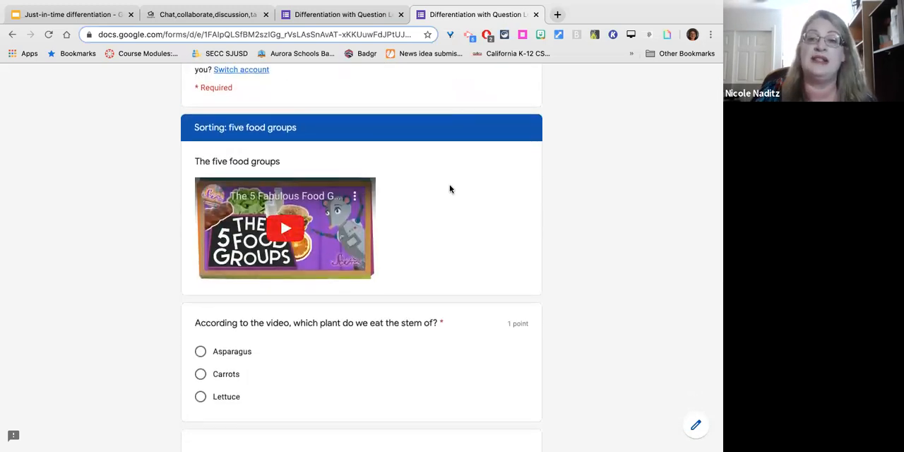
{"action": "scroll", "coordinate": [459, 156], "scroll_direction": "up", "scroll_amount": 2}
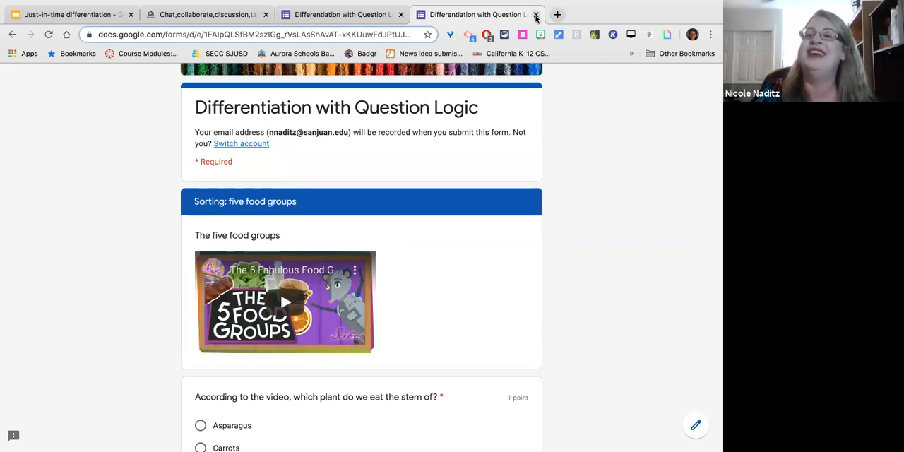
Restart the form preview from the editor and rate the ease of sorting food into food groups as 3.
{"action": "left_click", "coordinate": [536, 15]}
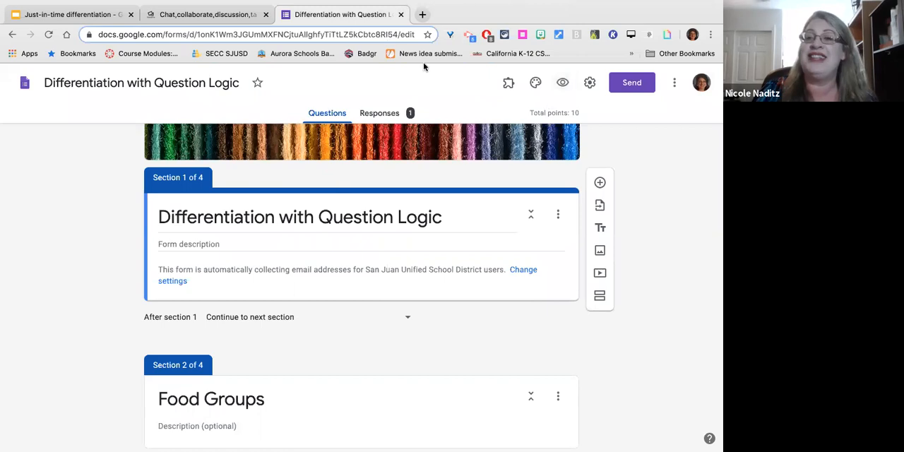
{"action": "left_click", "coordinate": [562, 82]}
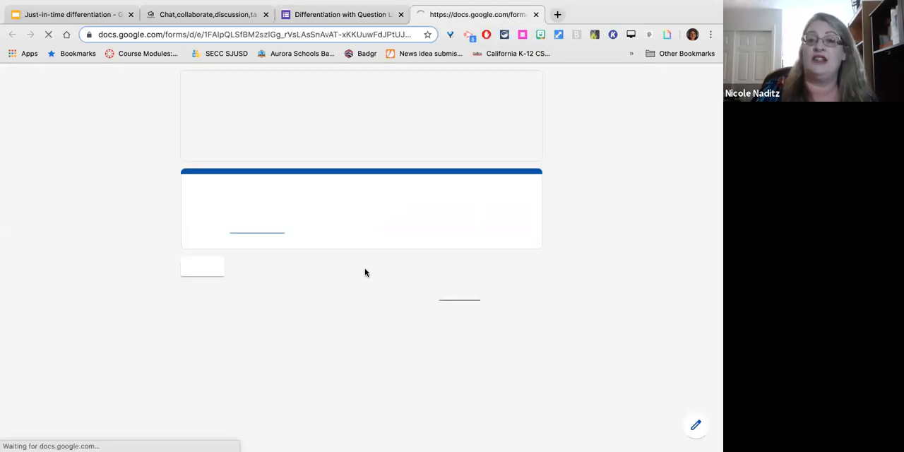
{"action": "left_click", "coordinate": [195, 266]}
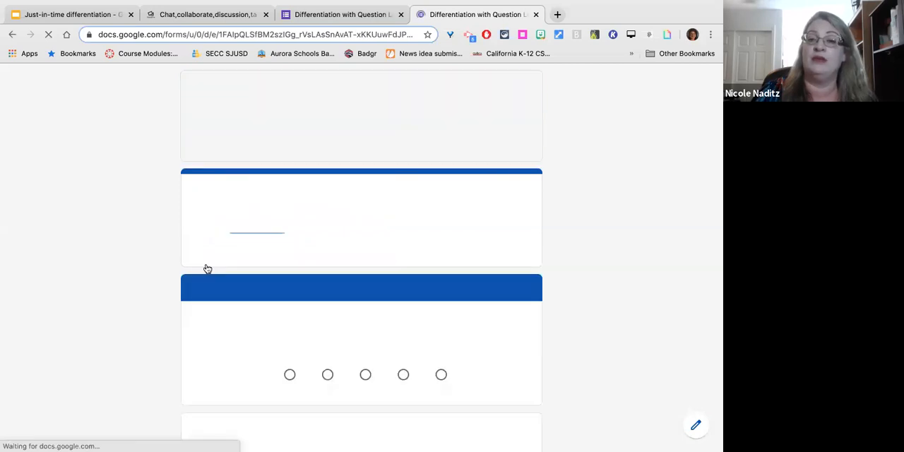
{"action": "scroll", "coordinate": [323, 300], "scroll_direction": "down", "scroll_amount": 5}
{"action": "left_click", "coordinate": [367, 217]}
Answer the fruit question with turkey, advance to the section it leads to, and close the preview.
{"action": "scroll", "coordinate": [367, 219], "scroll_direction": "down", "scroll_amount": 3}
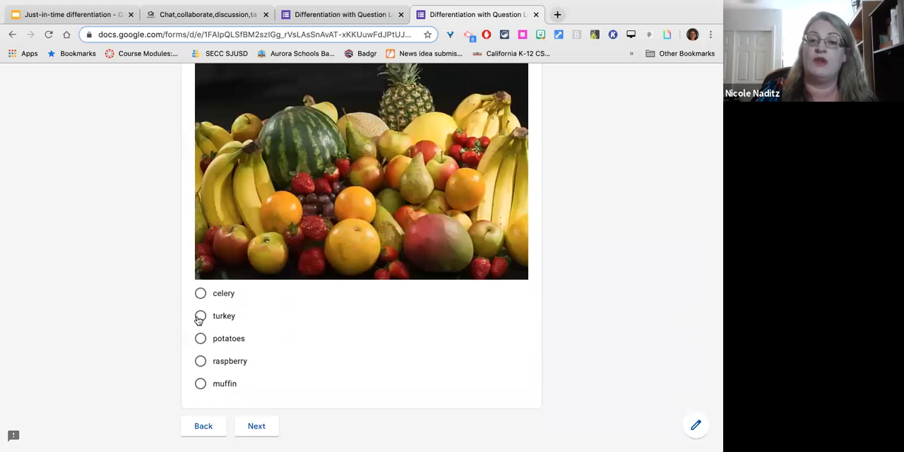
{"action": "left_click", "coordinate": [271, 322]}
{"action": "scroll", "coordinate": [270, 325], "scroll_direction": "down", "scroll_amount": 2}
{"action": "left_click", "coordinate": [257, 377]}
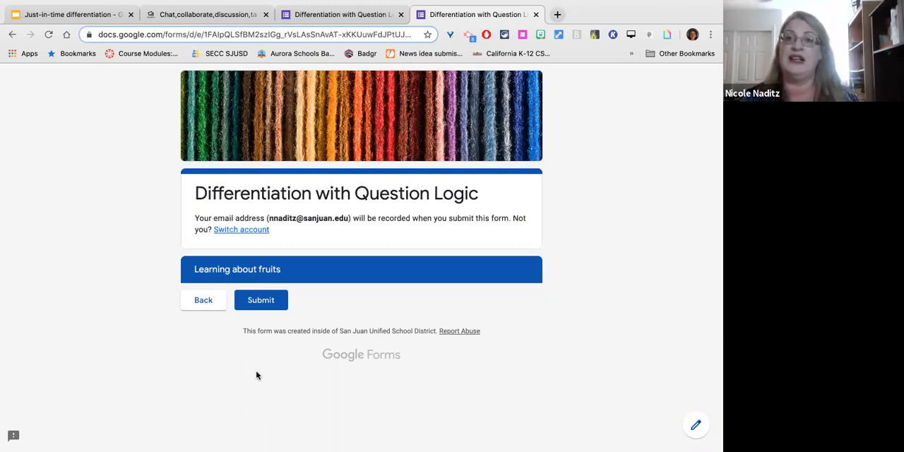
{"action": "left_click", "coordinate": [535, 14]}
Delete the blank dropdown question from the "Sorting: five food groups" section.
{"action": "left_click", "coordinate": [438, 162]}
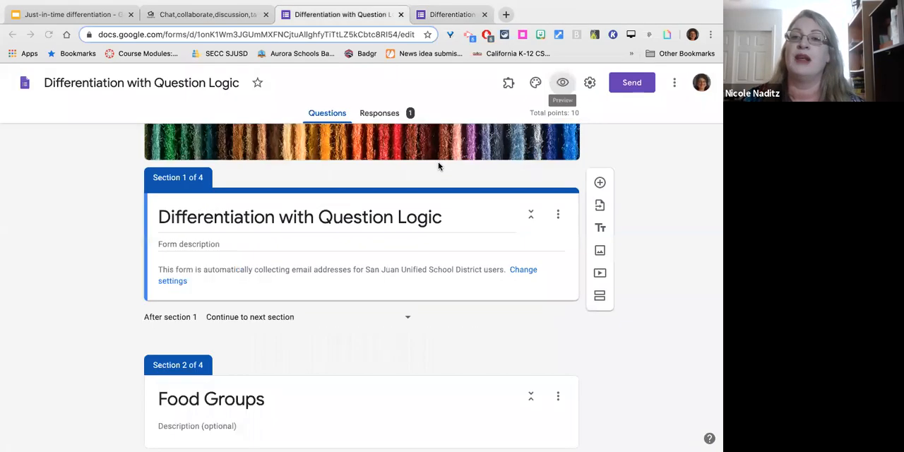
{"action": "scroll", "coordinate": [333, 292], "scroll_direction": "down", "scroll_amount": 9}
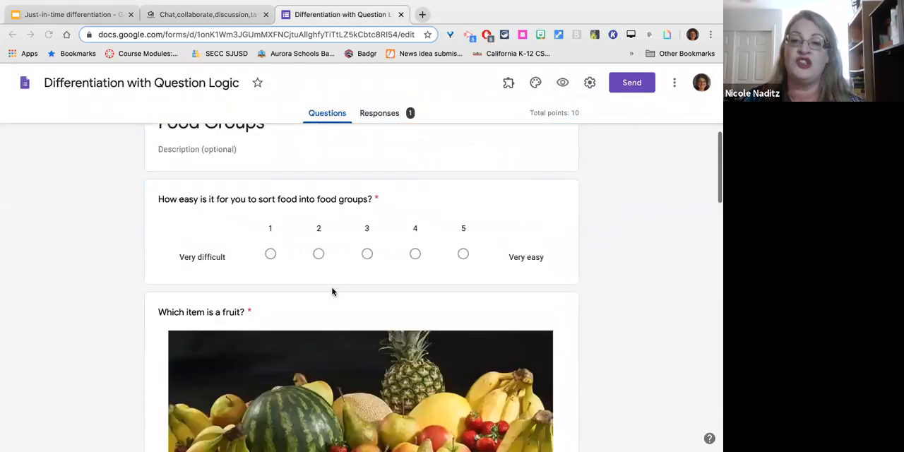
{"action": "scroll", "coordinate": [332, 293], "scroll_direction": "down", "scroll_amount": 4}
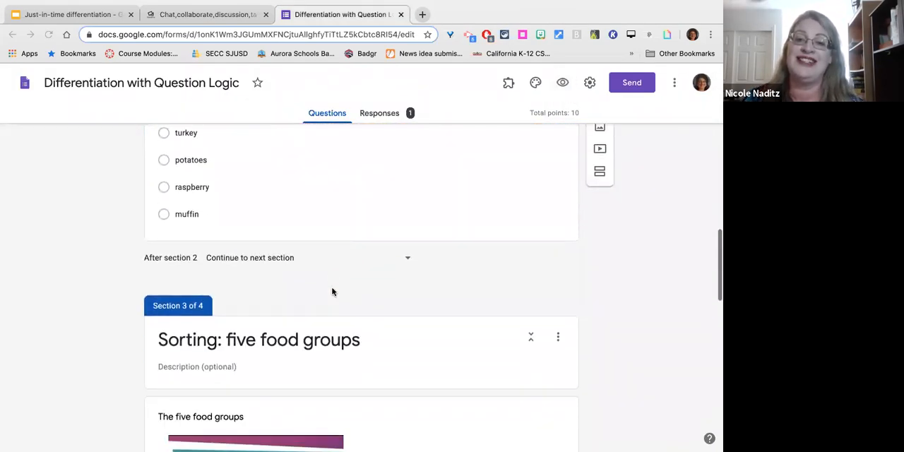
{"action": "scroll", "coordinate": [333, 292], "scroll_direction": "down", "scroll_amount": 6}
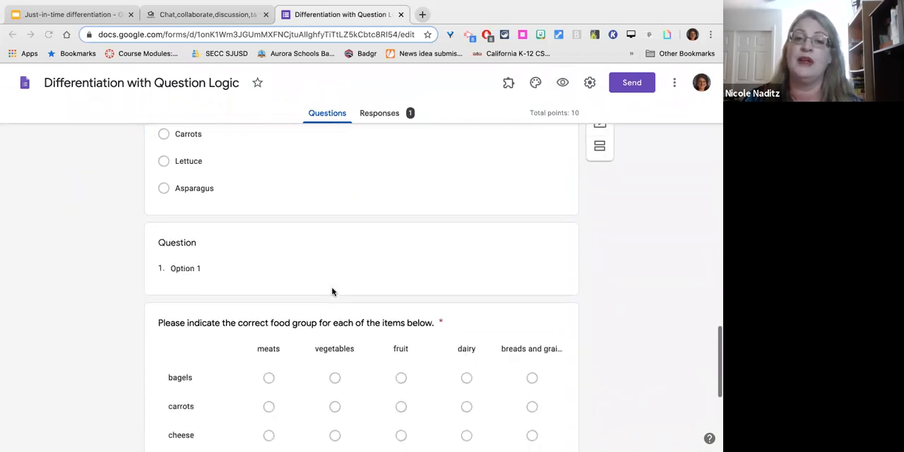
{"action": "left_click", "coordinate": [463, 249]}
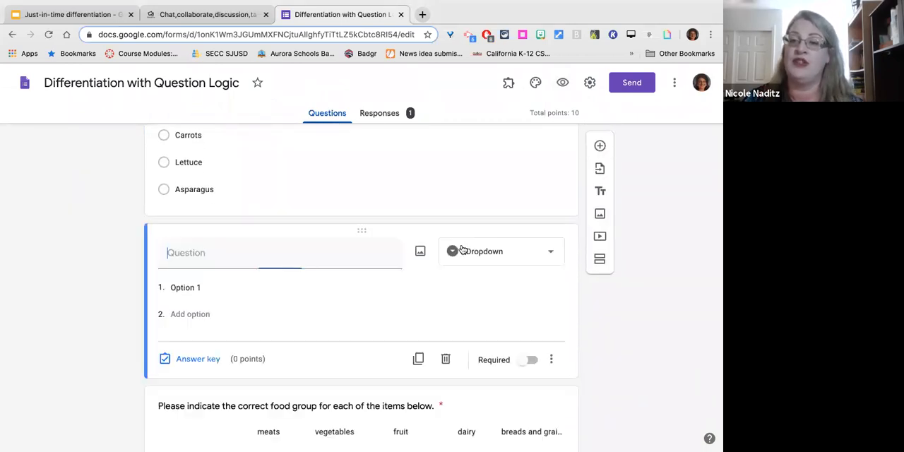
{"action": "left_click", "coordinate": [445, 359]}
Add a new question to section 4, "Learning about fruits".
{"action": "scroll", "coordinate": [440, 363], "scroll_direction": "down", "scroll_amount": 5}
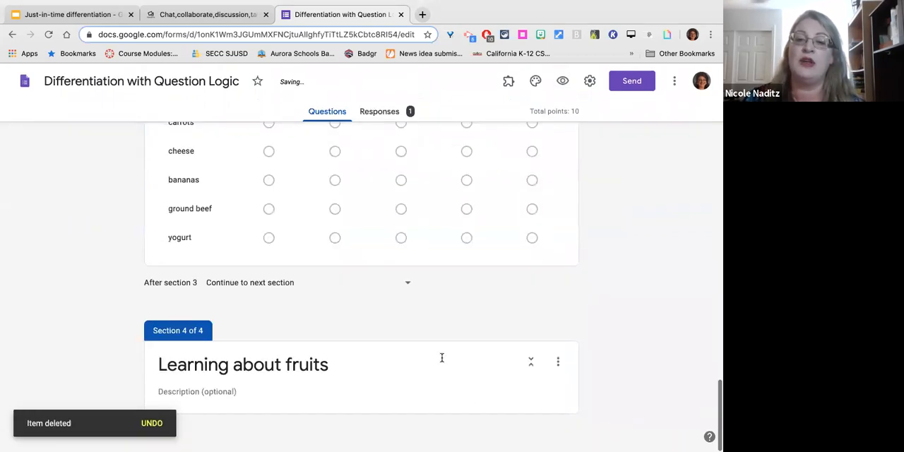
{"action": "left_click", "coordinate": [431, 372]}
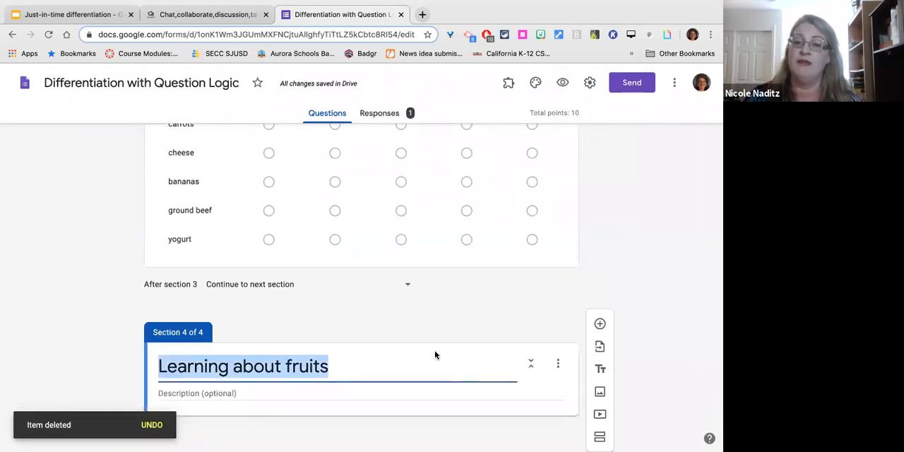
{"action": "left_click", "coordinate": [601, 324]}
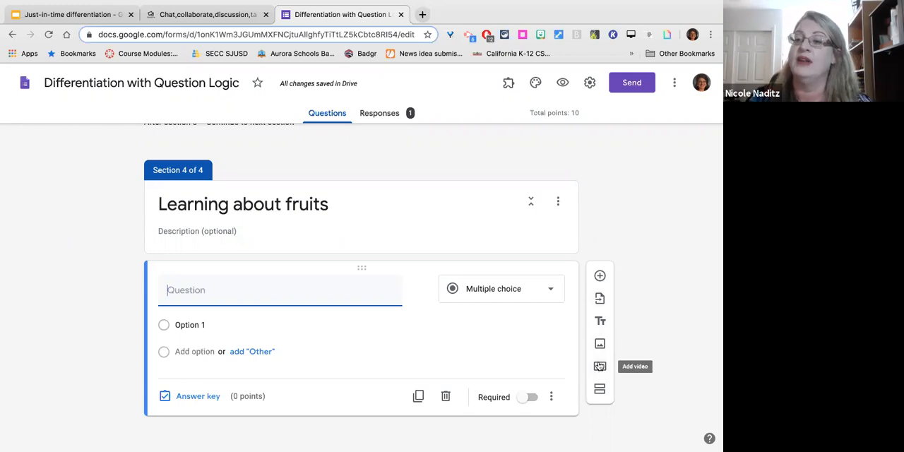
Search YouTube for "What is a fruit?" and insert the video "Is it a Fruit or a Vegetable? | Fruits vs Veggies" into the section.
{"action": "left_click", "coordinate": [599, 366]}
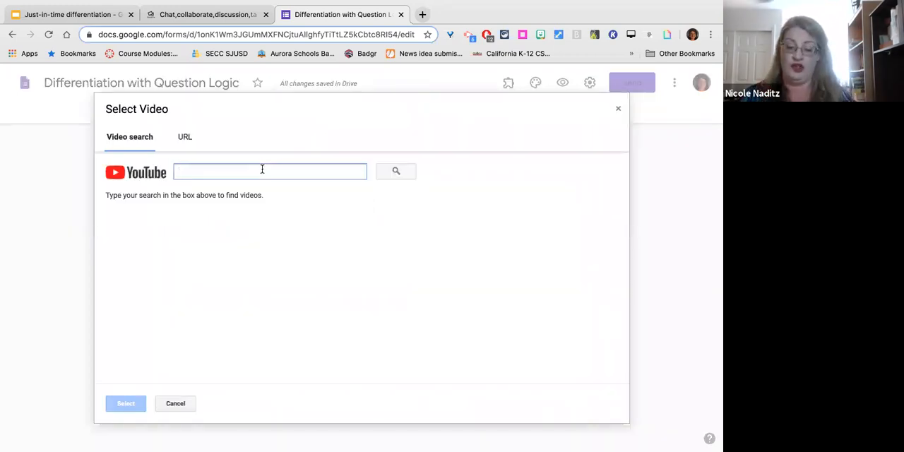
{"action": "type", "text": "What is a fruit?"}
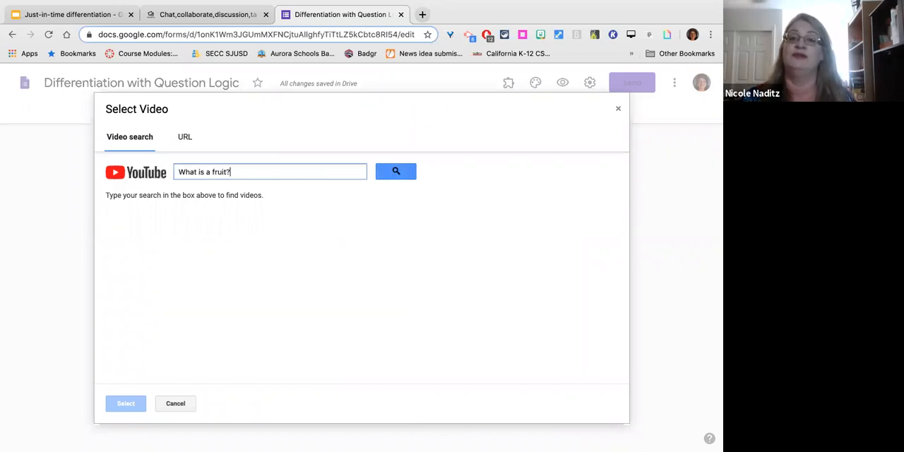
{"action": "key", "text": "Return"}
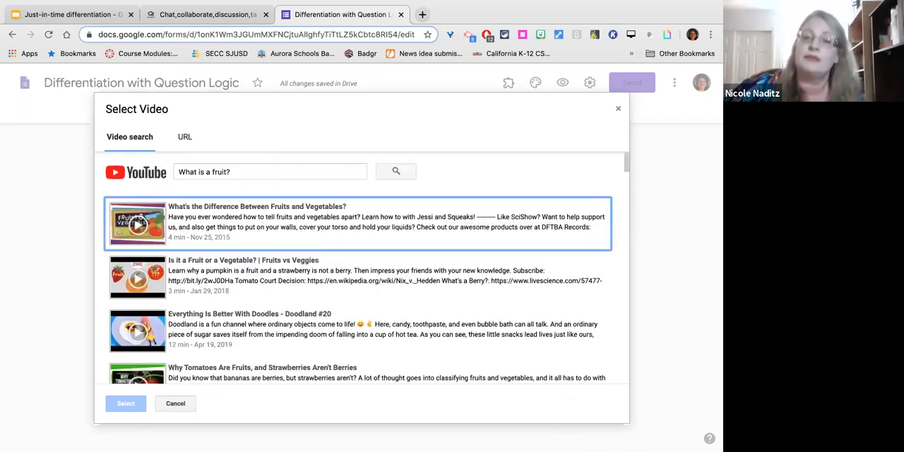
{"action": "scroll", "coordinate": [315, 313], "scroll_direction": "down", "scroll_amount": 2}
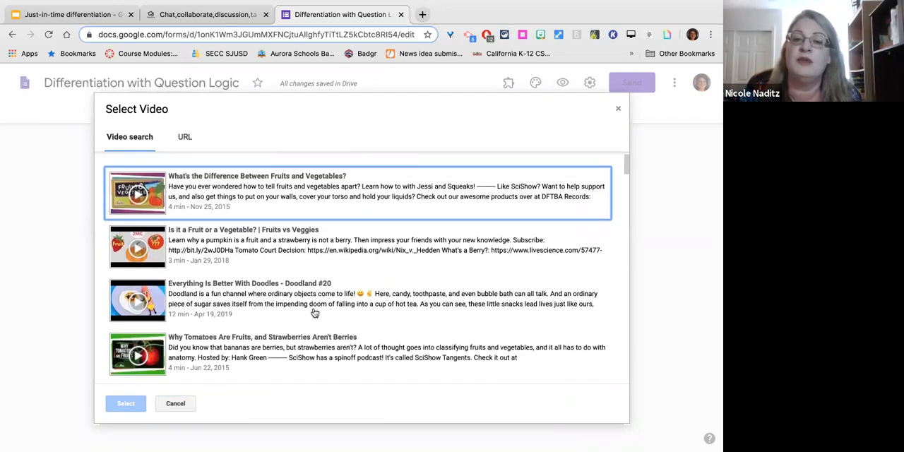
{"action": "scroll", "coordinate": [315, 313], "scroll_direction": "down", "scroll_amount": 2}
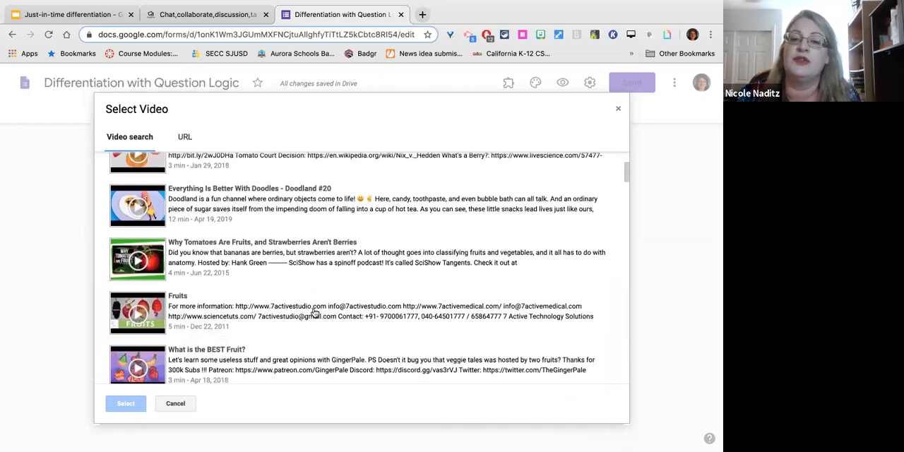
{"action": "scroll", "coordinate": [315, 313], "scroll_direction": "down", "scroll_amount": 1}
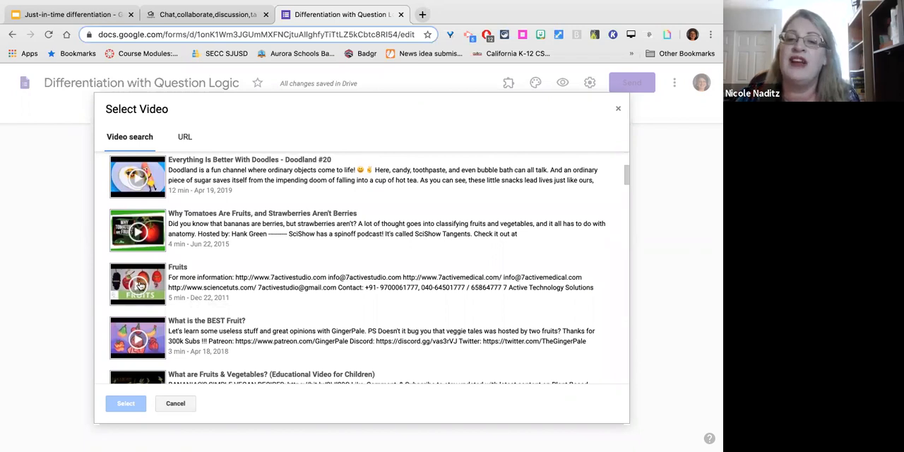
{"action": "scroll", "coordinate": [198, 279], "scroll_direction": "up", "scroll_amount": 3}
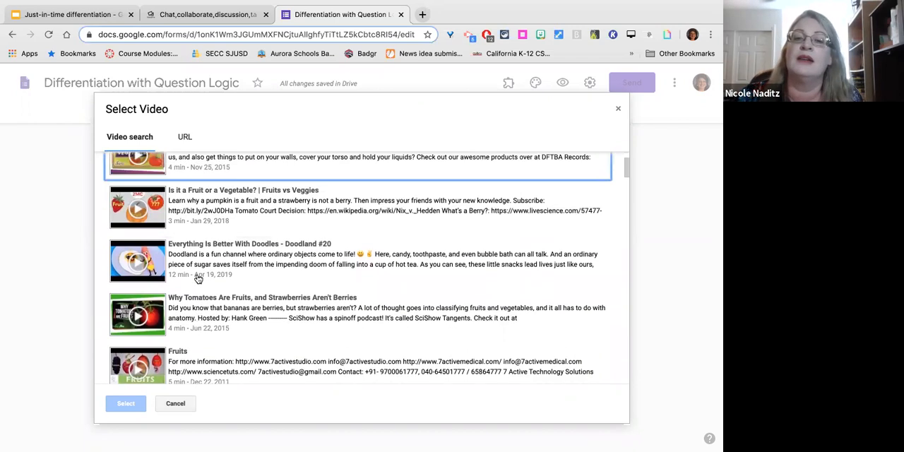
{"action": "scroll", "coordinate": [198, 280], "scroll_direction": "up", "scroll_amount": 2}
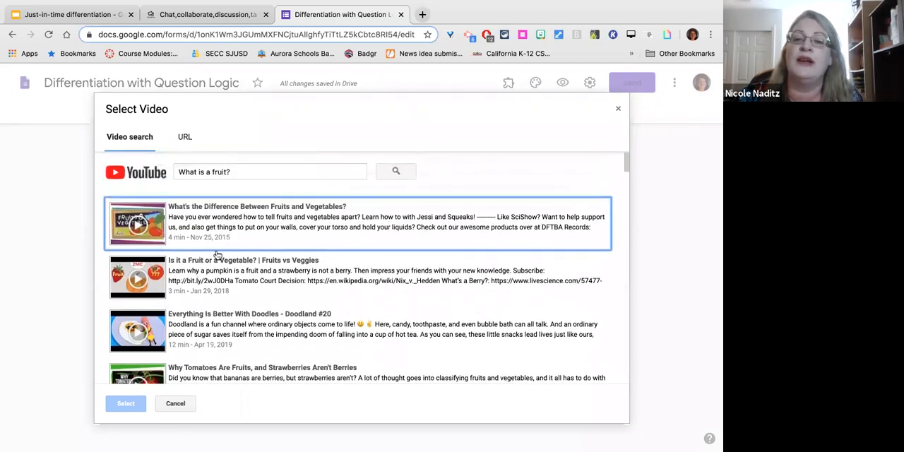
{"action": "left_click", "coordinate": [149, 286]}
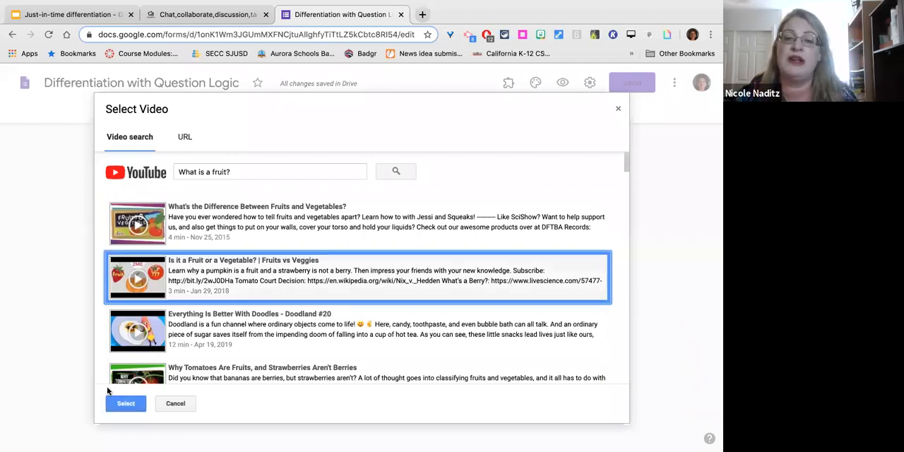
{"action": "left_click", "coordinate": [112, 405]}
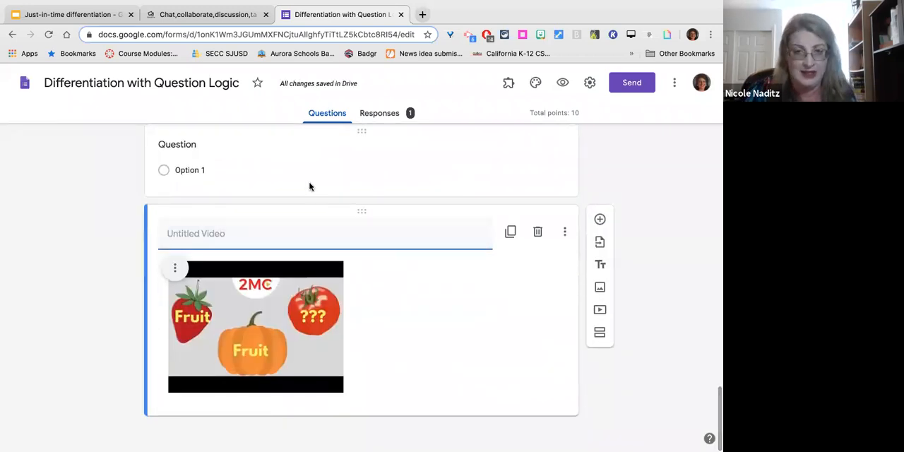
Move the video above the blank question in the "Learning about fruits" section.
{"action": "scroll", "coordinate": [309, 185], "scroll_direction": "up", "scroll_amount": 2}
{"action": "scroll", "coordinate": [308, 185], "scroll_direction": "up", "scroll_amount": 1}
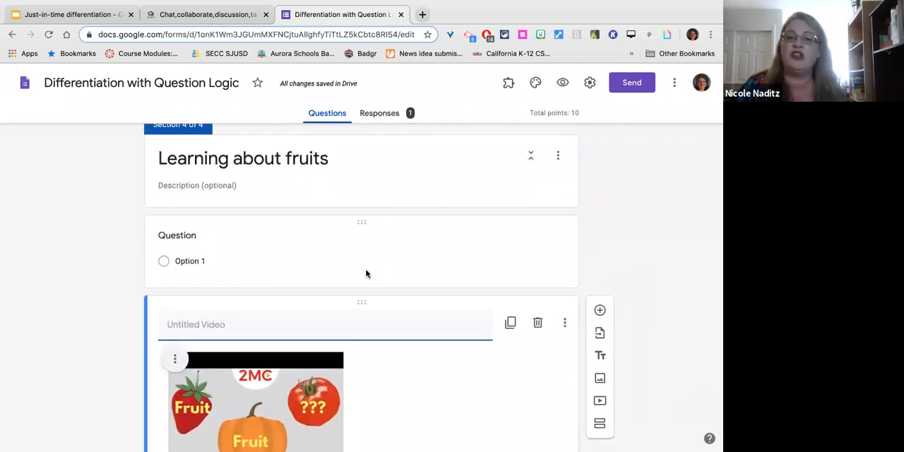
{"action": "left_click_drag", "start_coordinate": [361, 302], "coordinate": [358, 203]}
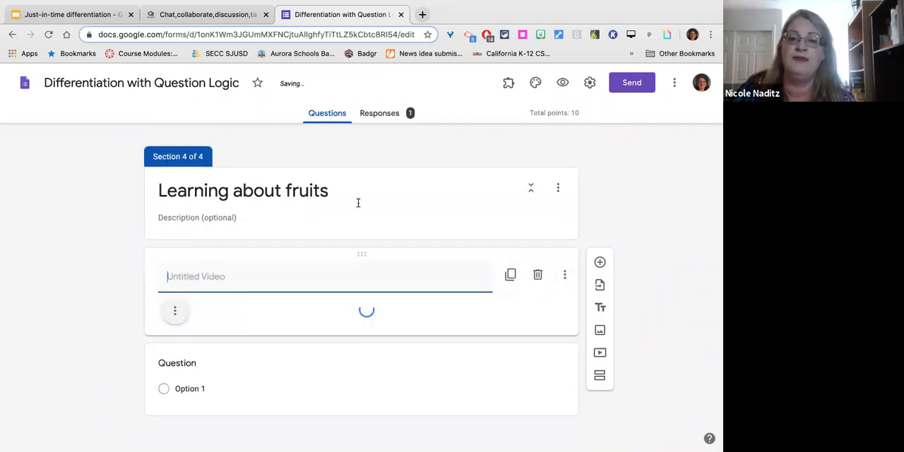
Title the video "What's the difference between fruits and vegetables? Watch the video.".
{"action": "type", "text": "What's the difference between "}
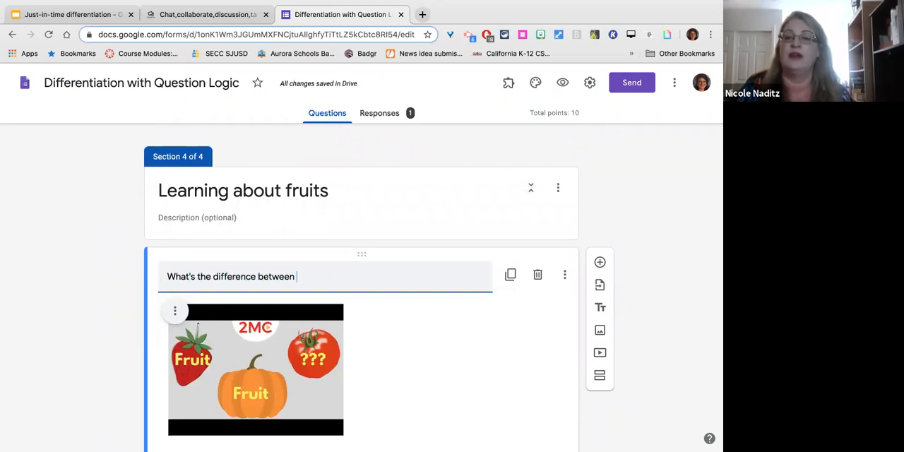
{"action": "type", "text": "fruits and vegetables? Watch the video."}
Enter "Here is my question" as the text of the blank question below the video.
{"action": "scroll", "coordinate": [266, 399], "scroll_direction": "down", "scroll_amount": 3}
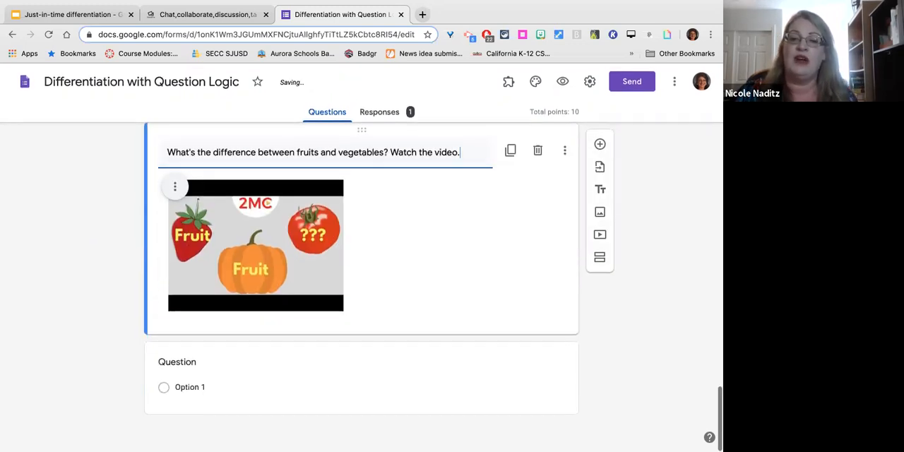
{"action": "left_click", "coordinate": [265, 382]}
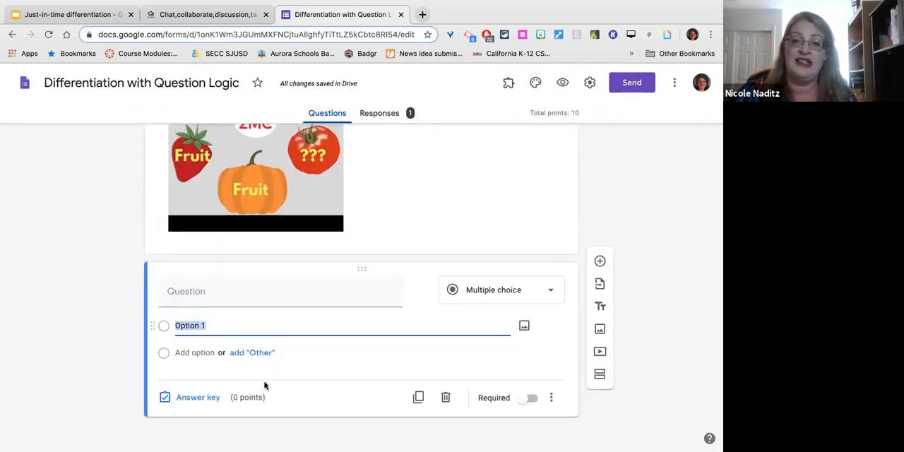
{"action": "left_click", "coordinate": [240, 291]}
{"action": "type", "text": "He"}
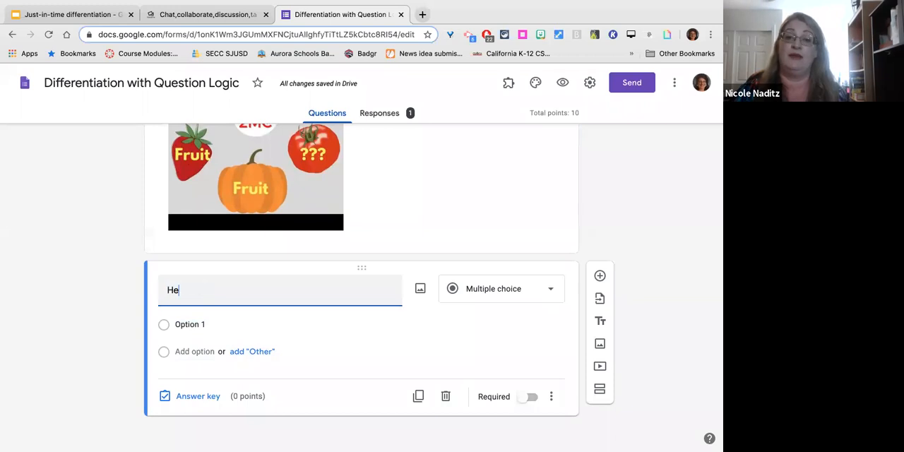
{"action": "type", "text": "re is my queistion"}
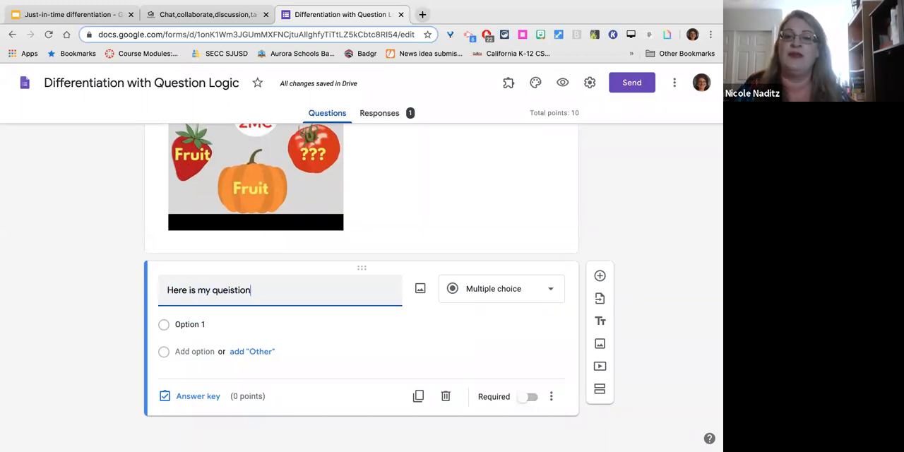
{"action": "key", "text": "BackSpace"}
{"action": "key", "text": "BackSpace"}
{"action": "key", "text": "BackSpace"}
{"action": "key", "text": "BackSpace"}
{"action": "key", "text": "BackSpace"}
{"action": "key", "text": "BackSpace"}
{"action": "type", "text": "stion"}
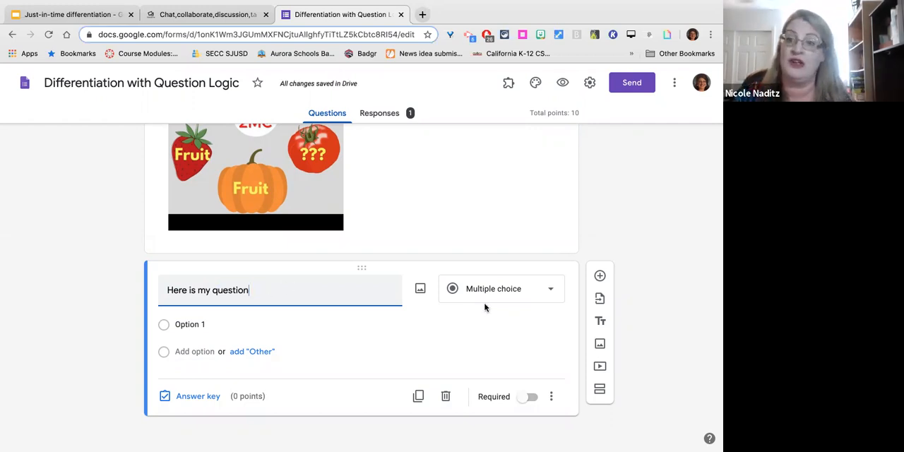
Change the question to a multiple choice grid with the columns Fruit and Vegetable.
{"action": "left_click", "coordinate": [517, 289]}
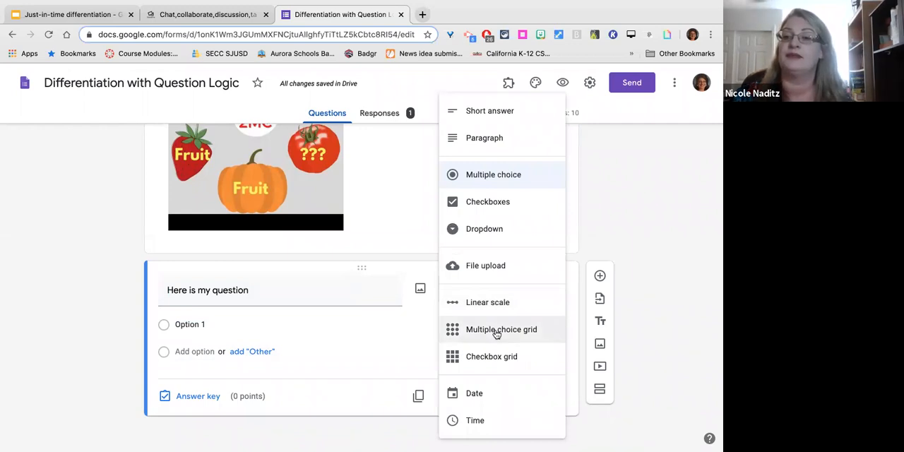
{"action": "left_click", "coordinate": [497, 333]}
{"action": "left_click", "coordinate": [399, 343]}
{"action": "type", "text": "Fruit"}
{"action": "left_click", "coordinate": [407, 372]}
{"action": "type", "text": "Vegetable"}
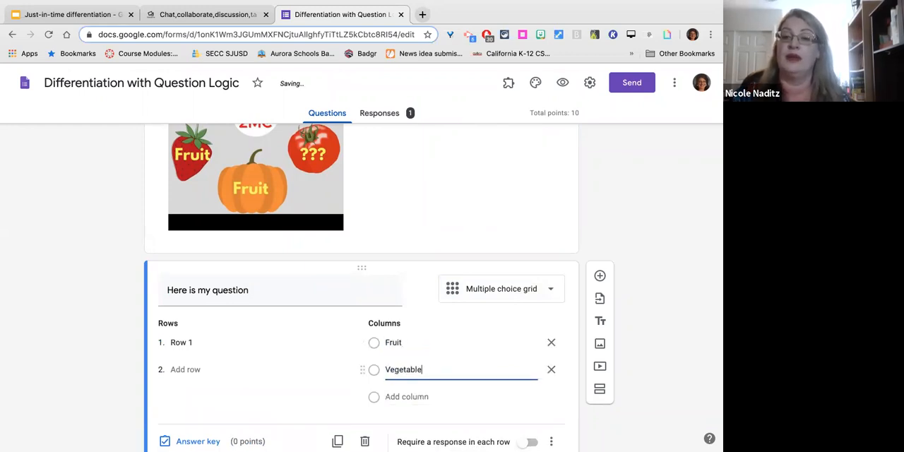
Replace the grid question's text with "Please indicate whether the items below are fruits or vegetables.".
{"action": "triple_click", "coordinate": [222, 291]}
{"action": "type", "text": "P"}
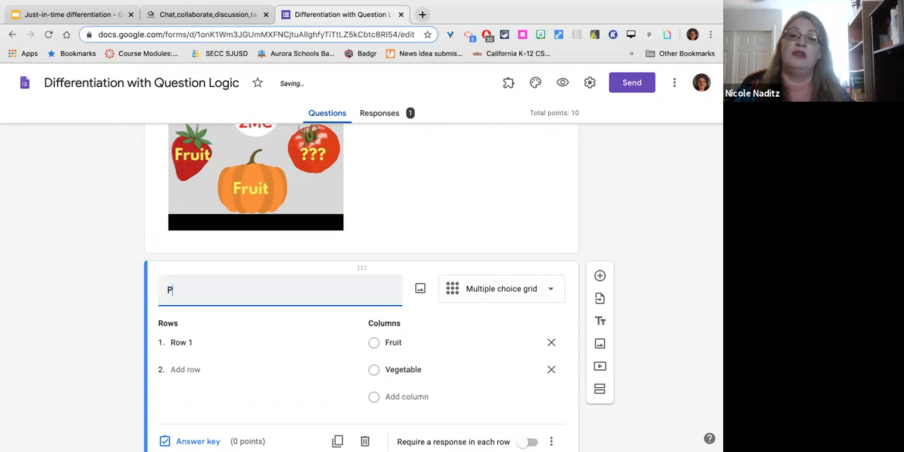
{"action": "type", "text": "lease sort th"}
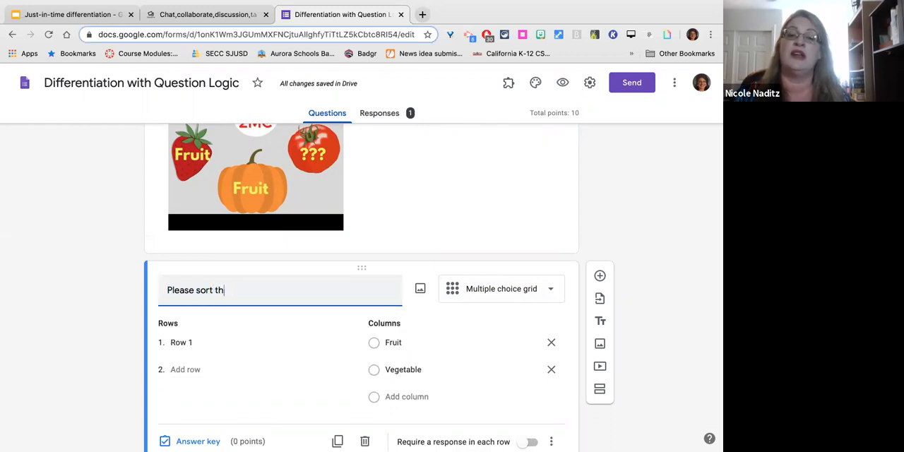
{"action": "key", "text": "BackSpace"}
{"action": "key", "text": "BackSpace"}
{"action": "key", "text": "BackSpace"}
{"action": "key", "text": "BackSpace"}
{"action": "key", "text": "BackSpace"}
{"action": "key", "text": "BackSpace"}
{"action": "key", "text": "BackSpace"}
{"action": "type", "text": "indicate whether the items below are"}
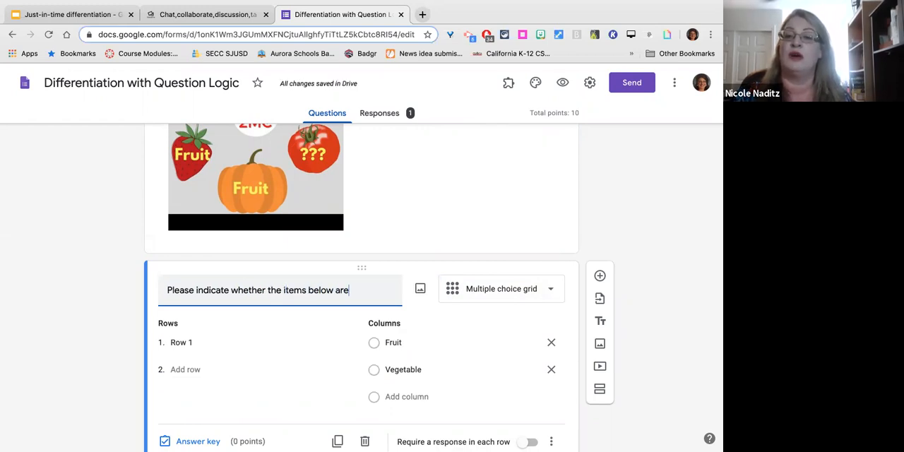
{"action": "type", "text": " fruits or vegeba"}
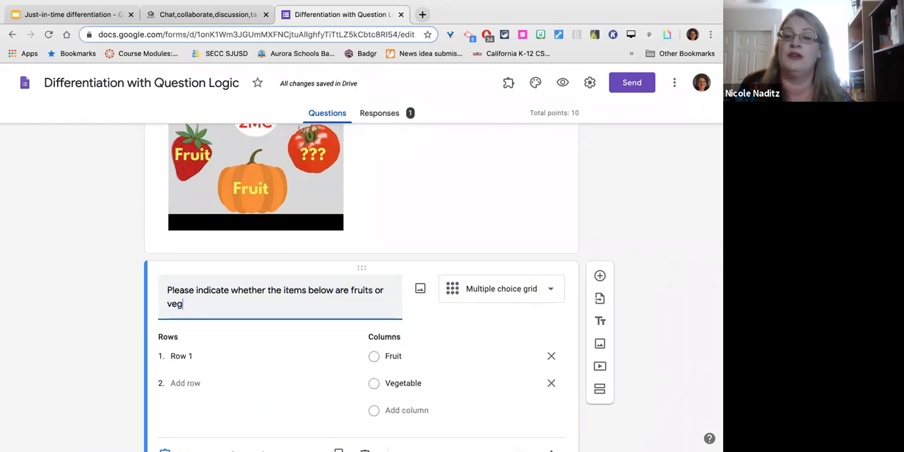
{"action": "key", "text": "BackSpace"}
{"action": "key", "text": "BackSpace"}
{"action": "type", "text": "tables."}
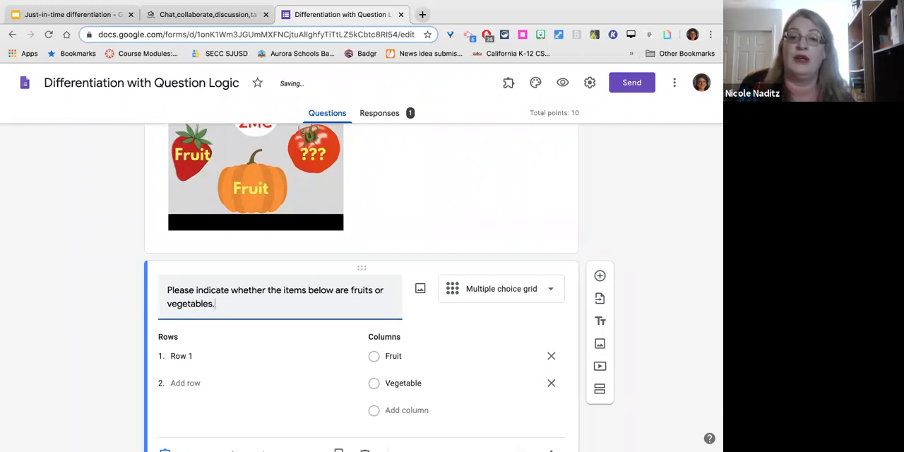
Enter celery and carrots as the first two rows of the grid question.
{"action": "scroll", "coordinate": [186, 329], "scroll_direction": "down", "scroll_amount": 2}
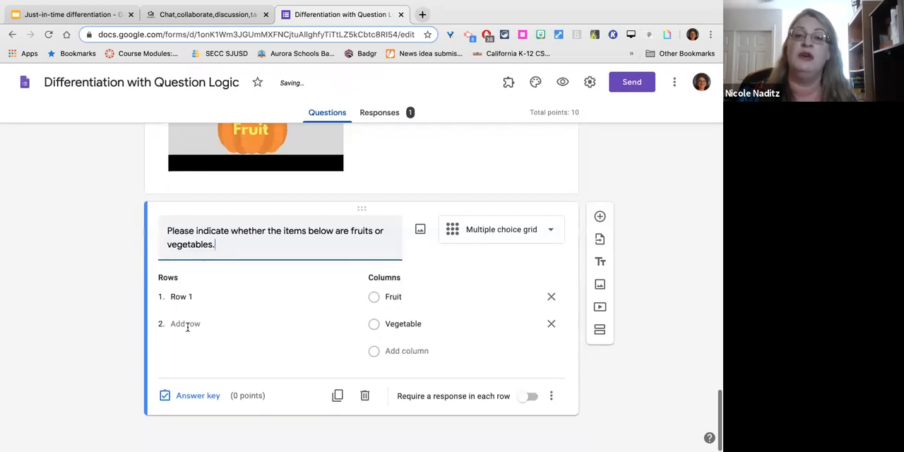
{"action": "left_click", "coordinate": [181, 296]}
{"action": "type", "text": "d"}
{"action": "key", "text": "BackSpace"}
{"action": "key", "text": "Return"}
{"action": "type", "text": "carrots"}
{"action": "key", "text": "Return"}
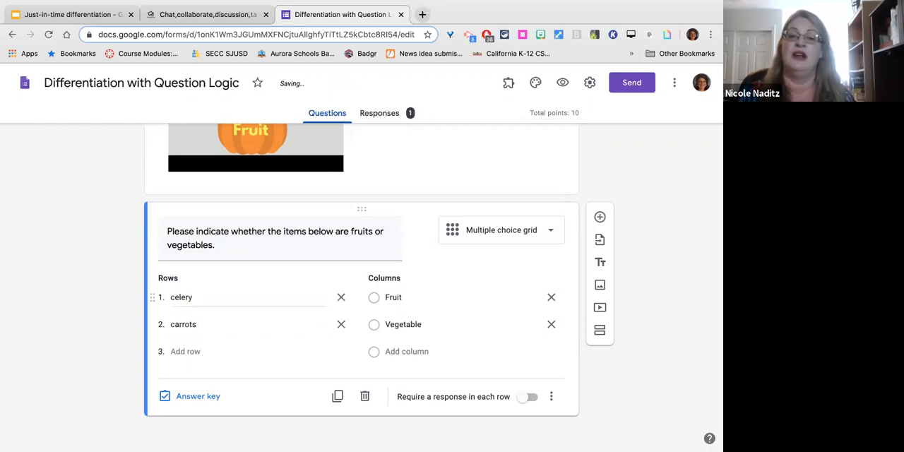
Add apples, cherries and strawberries as rows three to five of the grid question.
{"action": "type", "text": "app"}
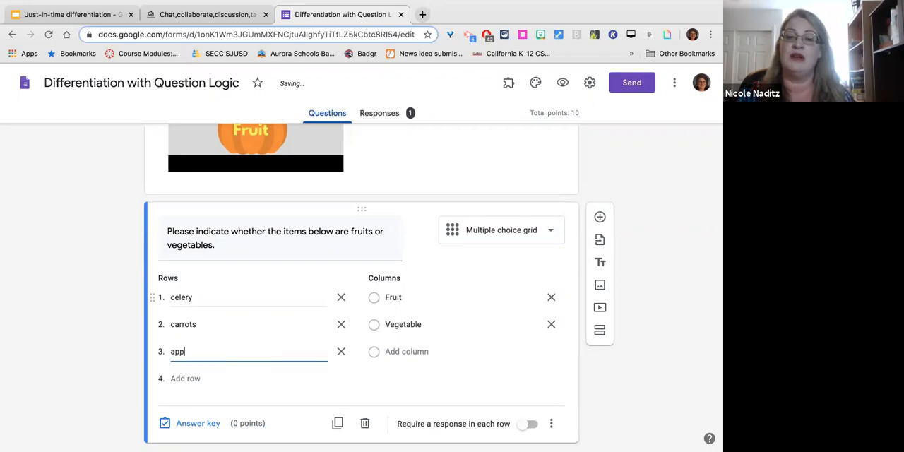
{"action": "type", "text": "les"}
{"action": "key", "text": "Tab"}
{"action": "key", "text": "Tab"}
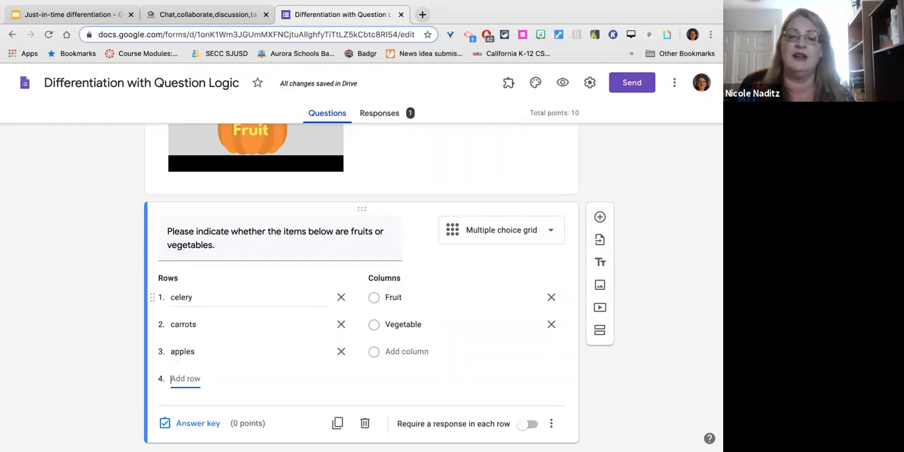
{"action": "type", "text": "cherries"}
{"action": "key", "text": "Tab"}
{"action": "key", "text": "Tab"}
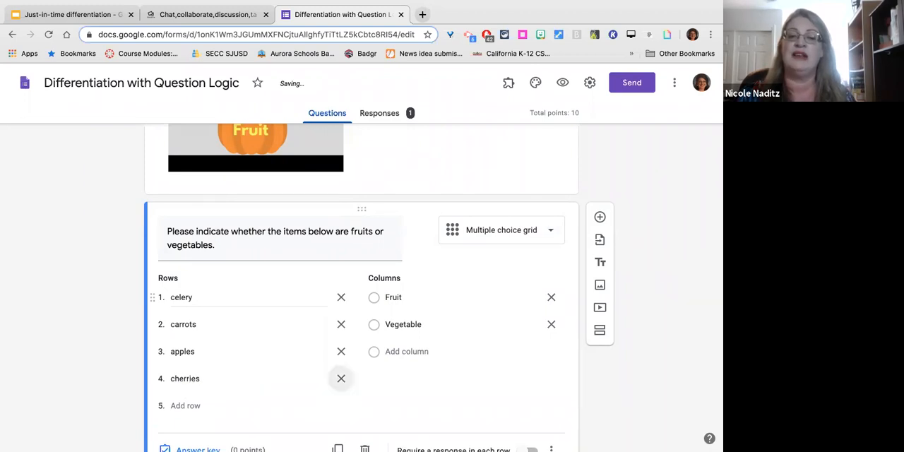
{"action": "type", "text": "straw"}
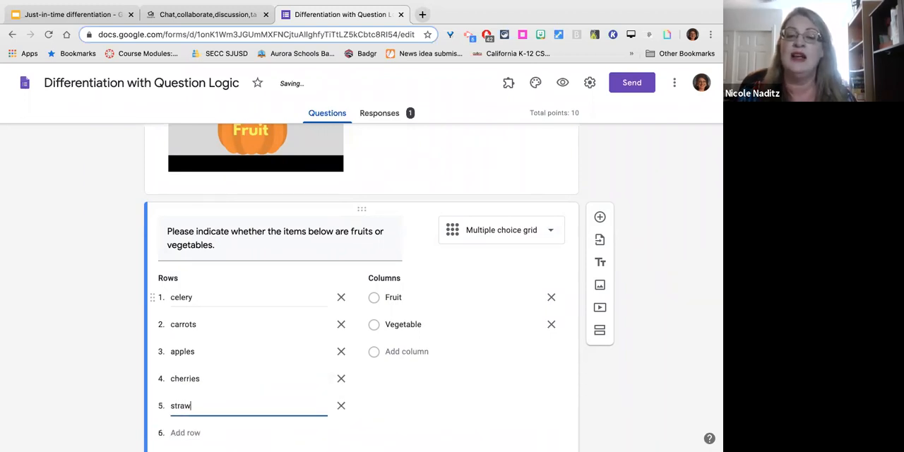
{"action": "type", "text": "berries"}
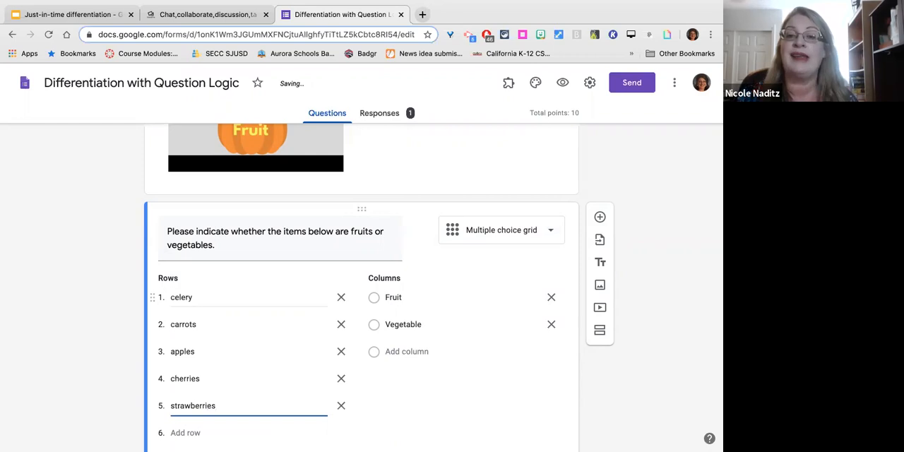
Require a response in each row of the fruit-or-vegetable grid question.
{"action": "scroll", "coordinate": [129, 325], "scroll_direction": "down", "scroll_amount": 2}
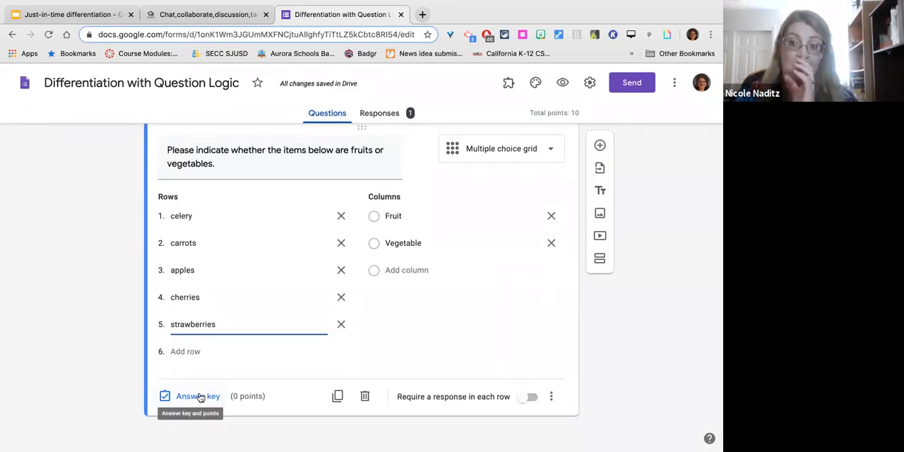
{"action": "left_click", "coordinate": [525, 398]}
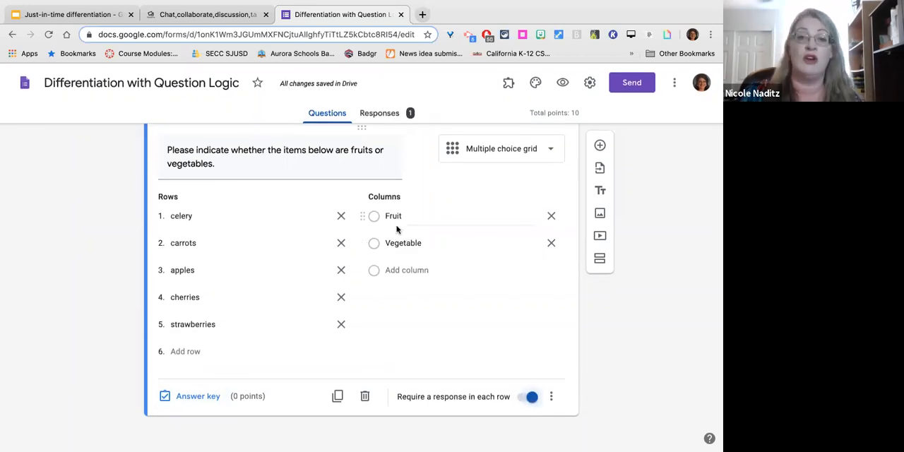
{"action": "scroll", "coordinate": [391, 305], "scroll_direction": "up", "scroll_amount": 3}
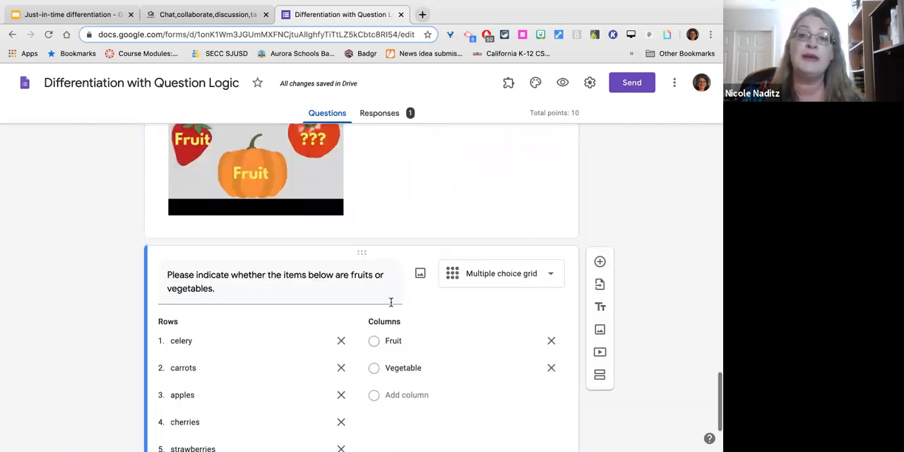
Set the grid question's answer key: celery and carrots as Vegetable; apples, cherries and strawberries as Fruit.
{"action": "scroll", "coordinate": [391, 302], "scroll_direction": "down", "scroll_amount": 2}
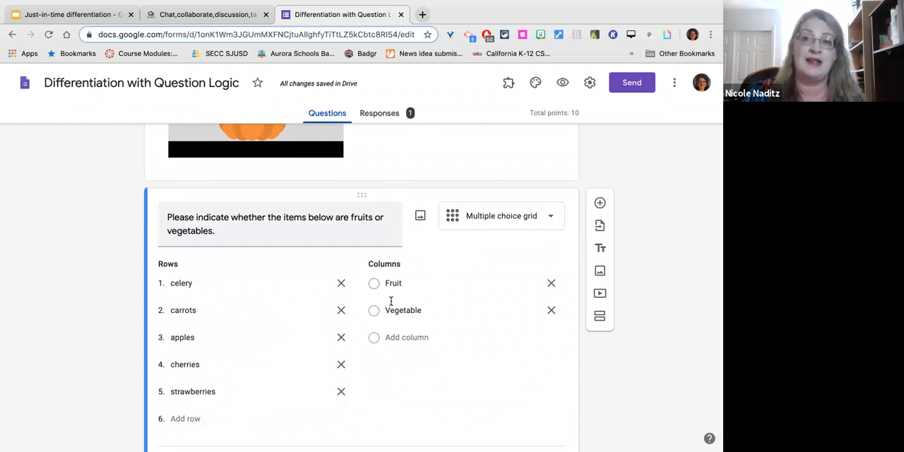
{"action": "scroll", "coordinate": [391, 301], "scroll_direction": "down", "scroll_amount": 2}
{"action": "scroll", "coordinate": [391, 301], "scroll_direction": "up", "scroll_amount": 6}
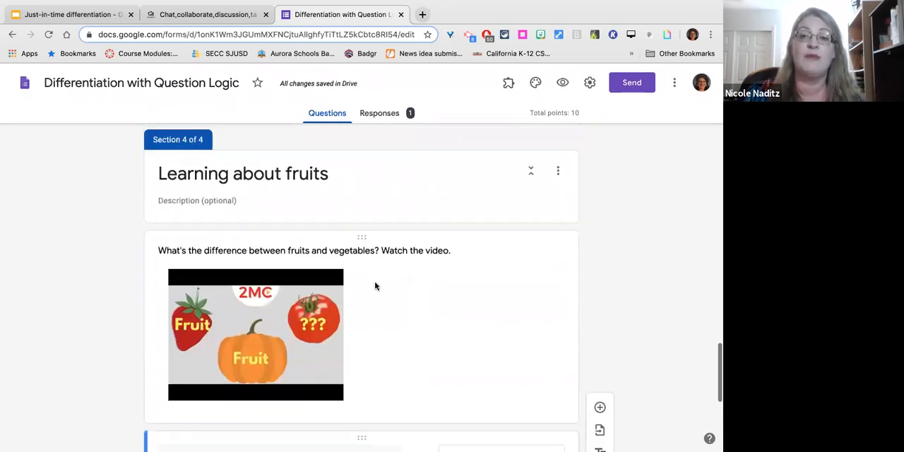
{"action": "scroll", "coordinate": [376, 283], "scroll_direction": "down", "scroll_amount": 4}
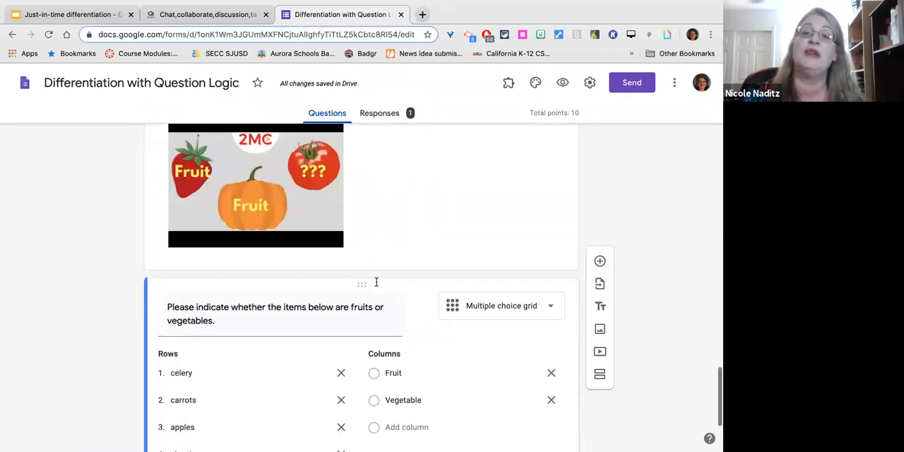
{"action": "scroll", "coordinate": [376, 281], "scroll_direction": "down", "scroll_amount": 3}
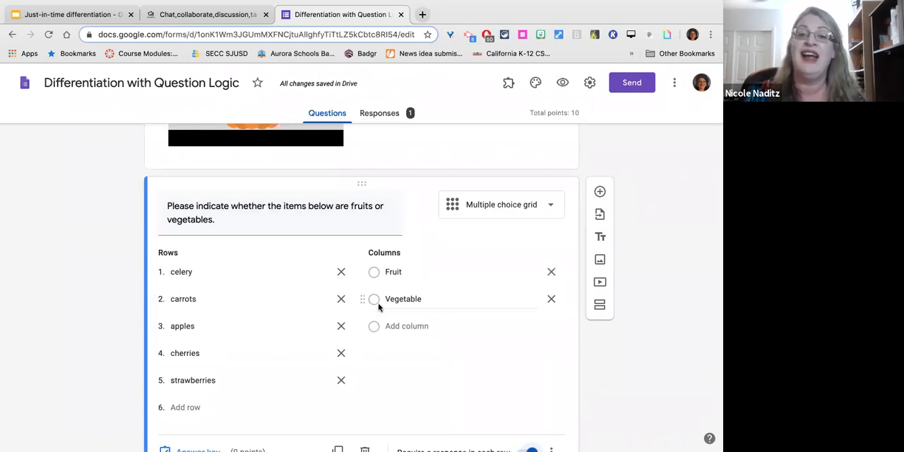
{"action": "scroll", "coordinate": [364, 311], "scroll_direction": "down", "scroll_amount": 2}
{"action": "left_click", "coordinate": [185, 397]}
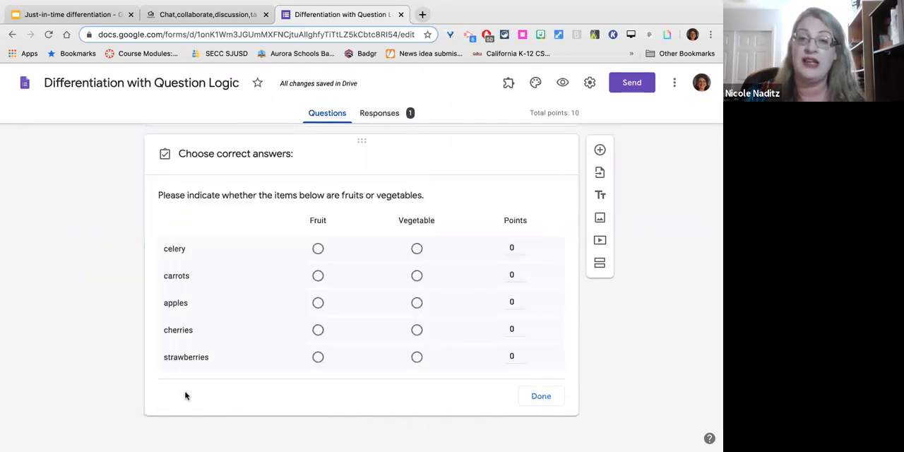
{"action": "left_click", "coordinate": [417, 249]}
{"action": "left_click", "coordinate": [416, 276]}
{"action": "left_click", "coordinate": [318, 304]}
{"action": "left_click", "coordinate": [318, 330]}
{"action": "left_click", "coordinate": [318, 357]}
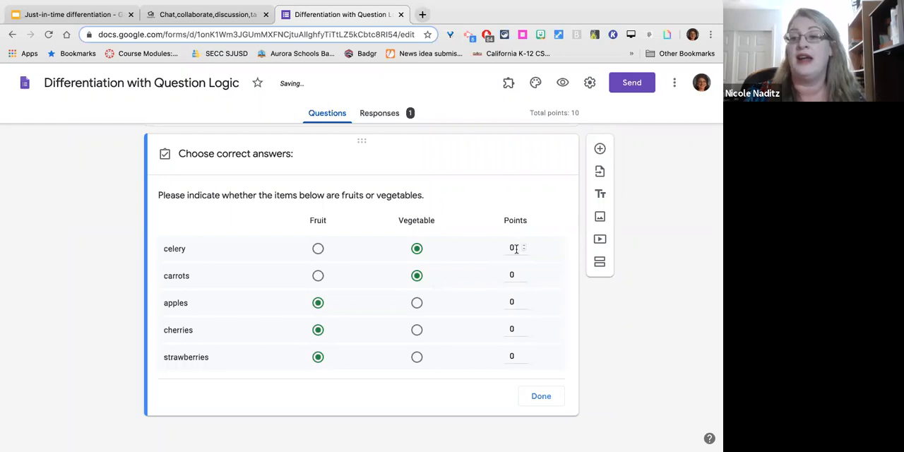
{"action": "left_click", "coordinate": [542, 396]}
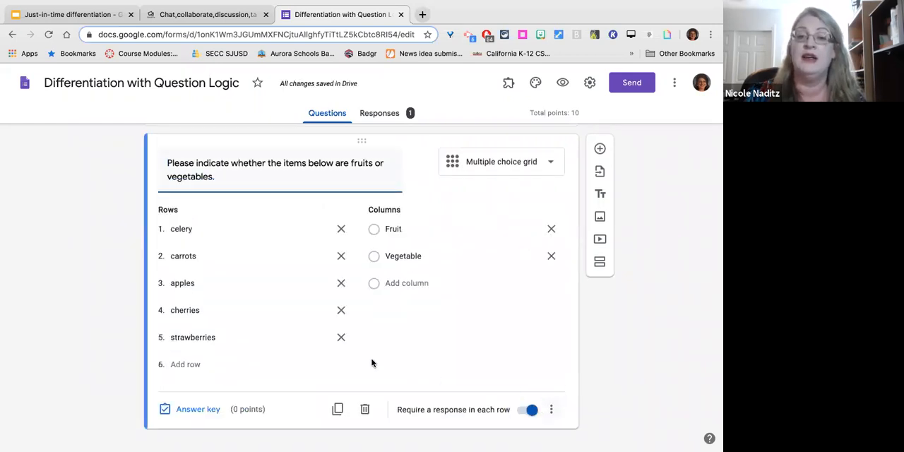
{"action": "left_click", "coordinate": [216, 397]}
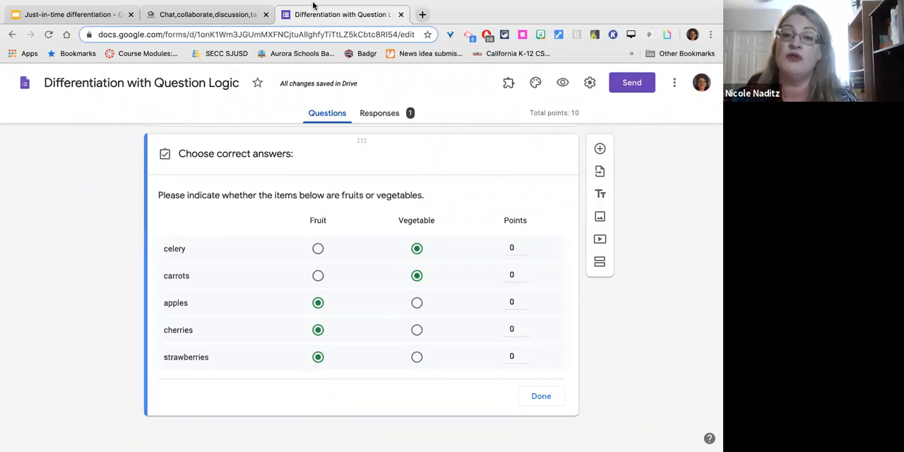
{"action": "left_click", "coordinate": [542, 397]}
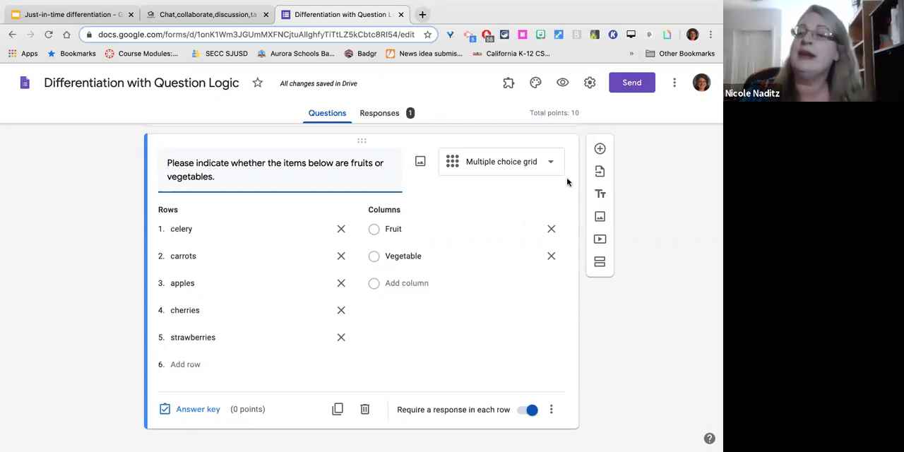
Add a multiple choice question after the grid reading "Look at the picture below. Are the items fruits or vegetables?".
{"action": "left_click", "coordinate": [600, 149]}
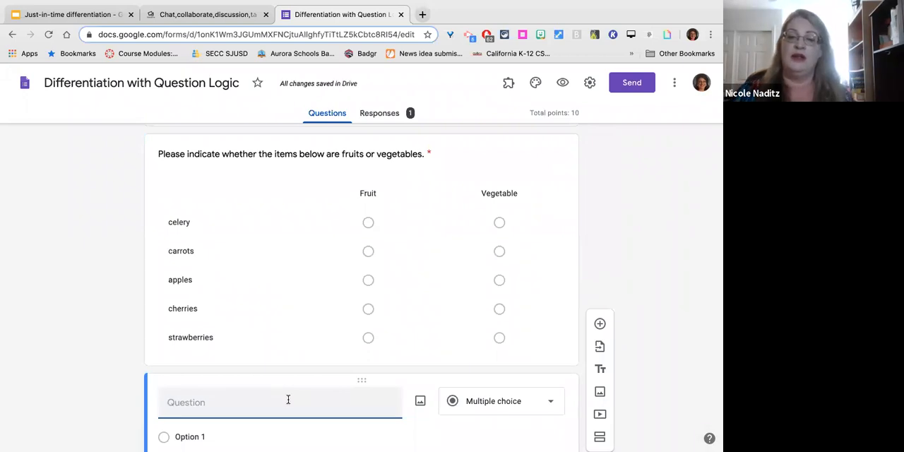
{"action": "type", "text": "Ar"}
{"action": "key", "text": "BackSpace"}
{"action": "key", "text": "BackSpace"}
{"action": "type", "text": "Look at the picture below. Are the"}
{"action": "key", "text": "BackSpace"}
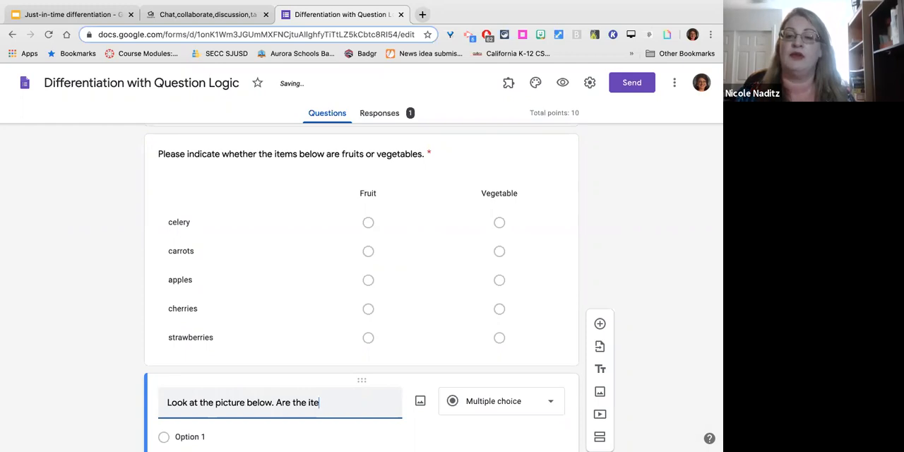
{"action": "type", "text": "ms fruits or vegetables?"}
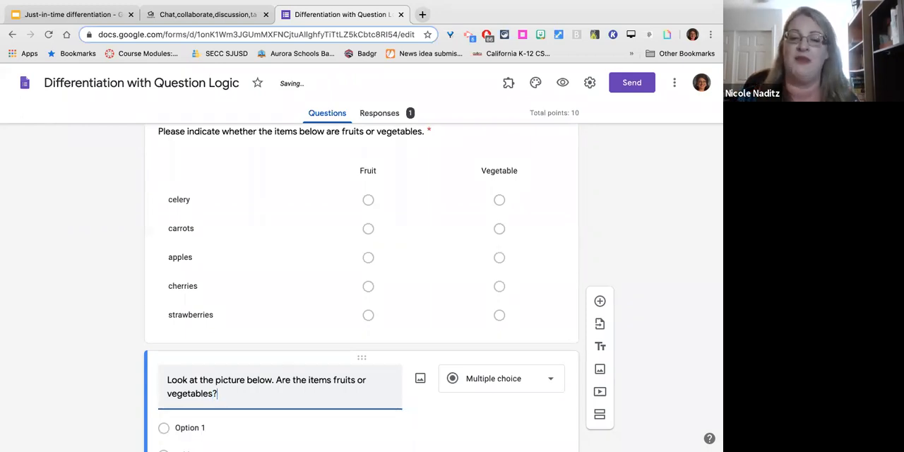
Enter "Fruits" and "Vegetables" as the two answer options of the picture question.
{"action": "scroll", "coordinate": [245, 400], "scroll_direction": "down", "scroll_amount": 2}
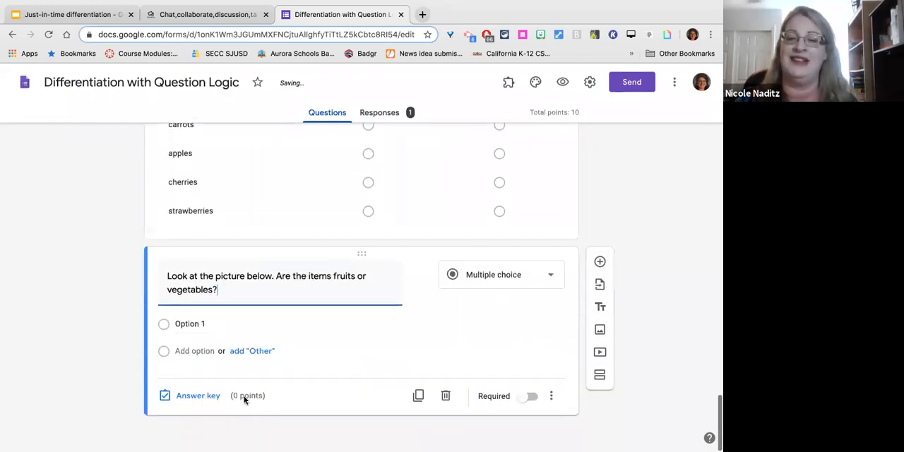
{"action": "left_click", "coordinate": [183, 324]}
{"action": "type", "text": "Fruits"}
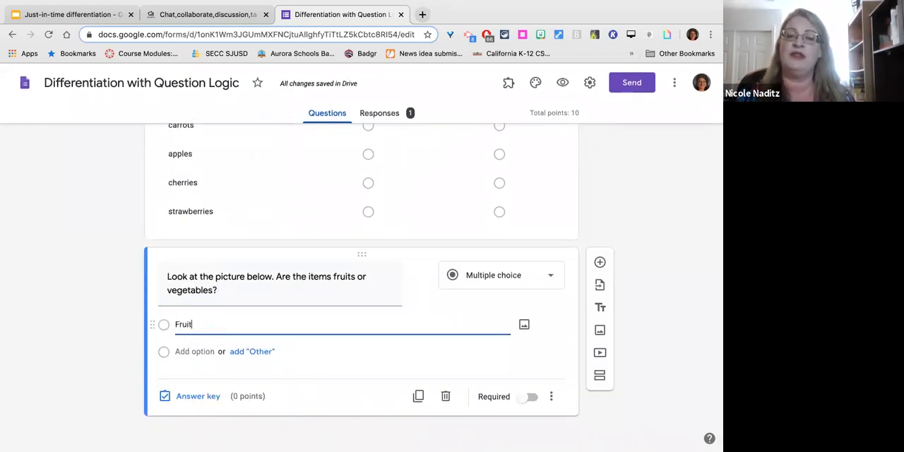
{"action": "left_click", "coordinate": [191, 351]}
{"action": "type", "text": "Vegetables"}
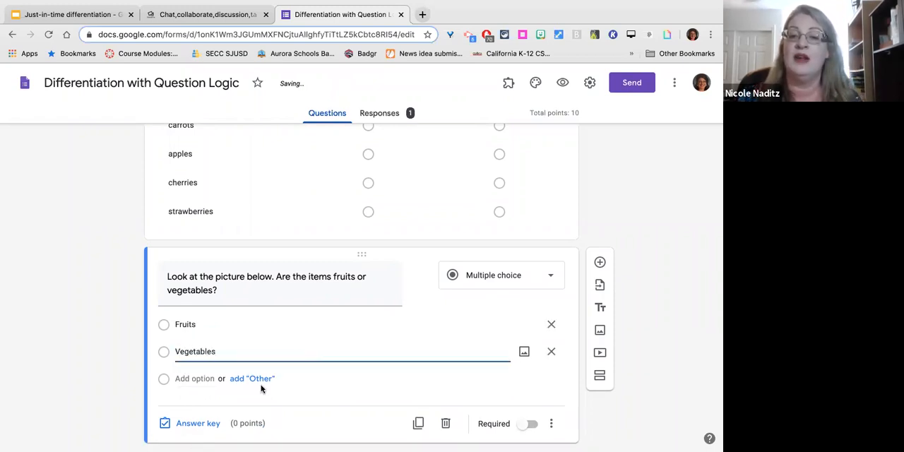
Search Google Images for "fruits" and insert the close-up of apples, grapes, blueberries and strawberries into the picture question.
{"action": "left_click", "coordinate": [420, 275]}
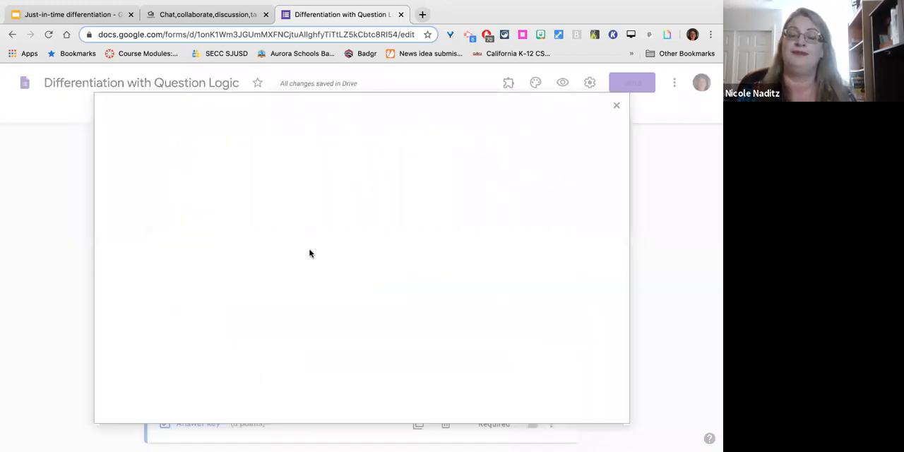
{"action": "left_click", "coordinate": [442, 148]}
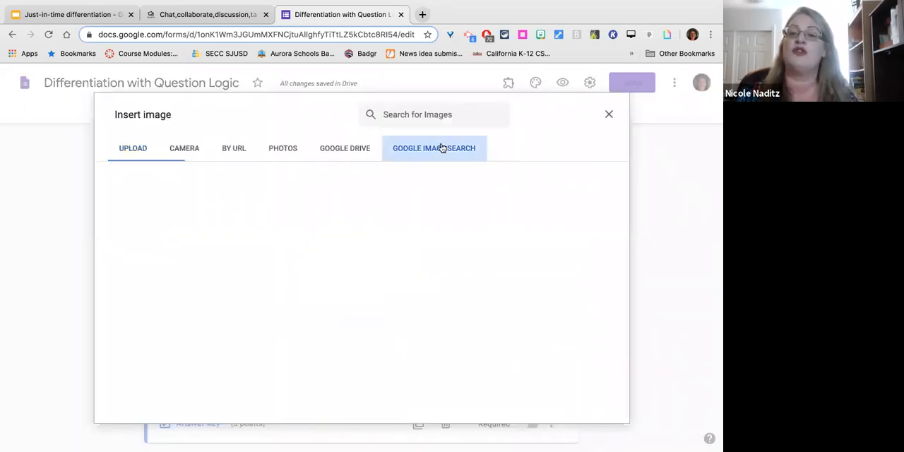
{"action": "left_click", "coordinate": [262, 115]}
{"action": "type", "text": "fruits"}
{"action": "key", "text": "Return"}
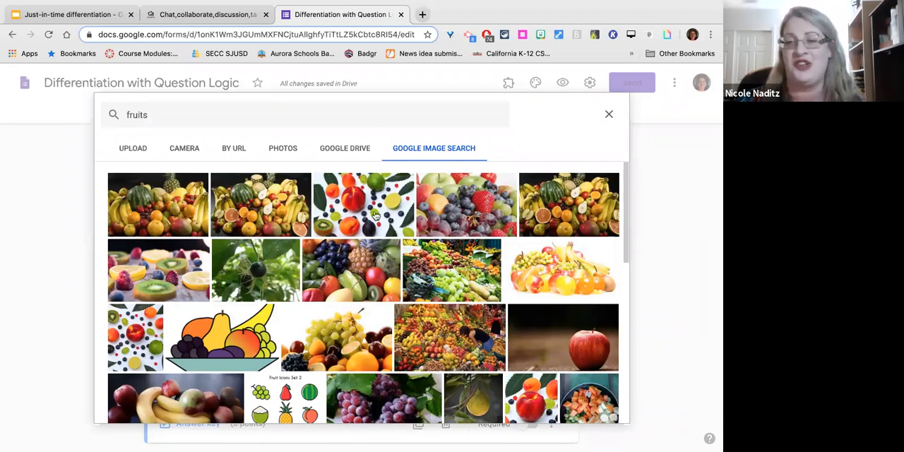
{"action": "left_click", "coordinate": [440, 207]}
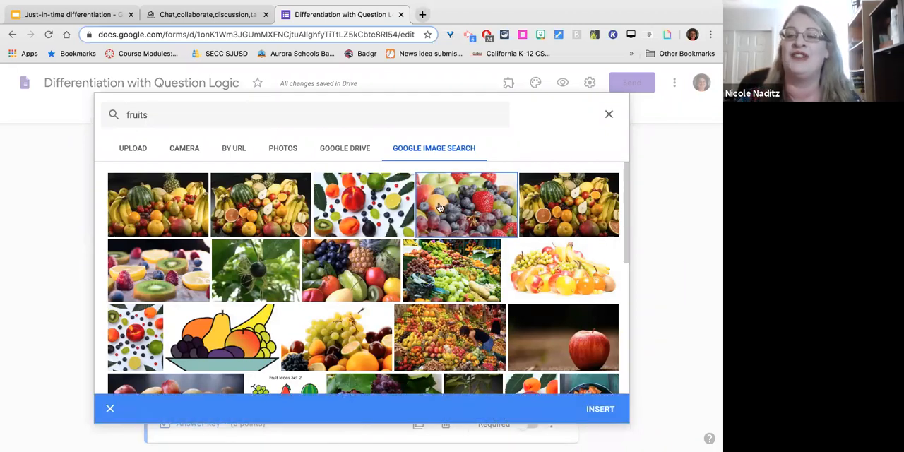
{"action": "left_click", "coordinate": [600, 409]}
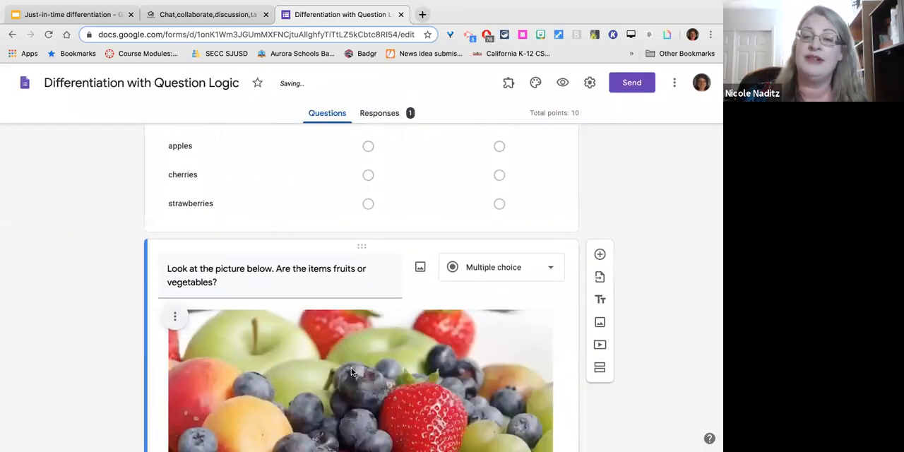
Make the picture question required and open its additional options.
{"action": "scroll", "coordinate": [542, 412], "scroll_direction": "down", "scroll_amount": 5}
{"action": "left_click", "coordinate": [529, 401]}
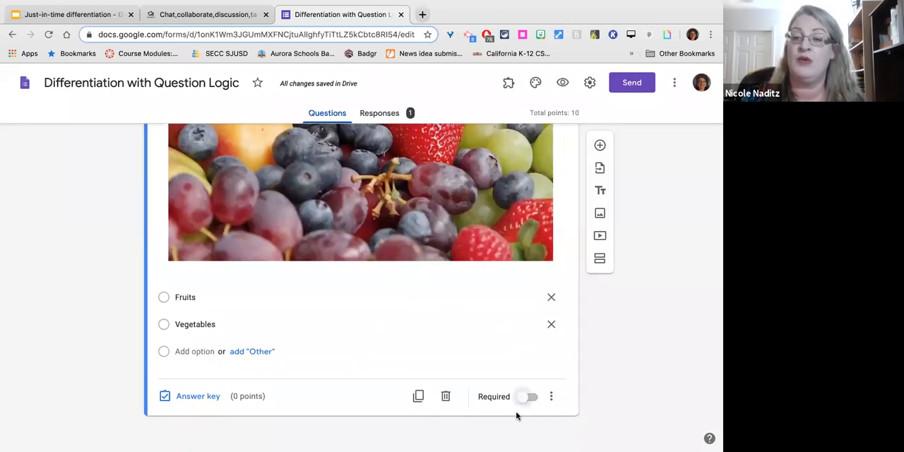
{"action": "left_click", "coordinate": [550, 397]}
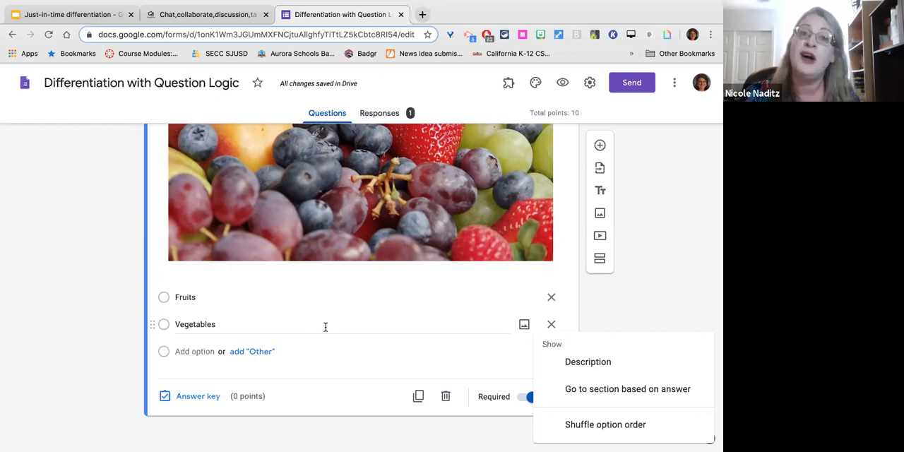
Mark "Fruits" as the correct answer in the picture question's answer key.
{"action": "left_click", "coordinate": [199, 400]}
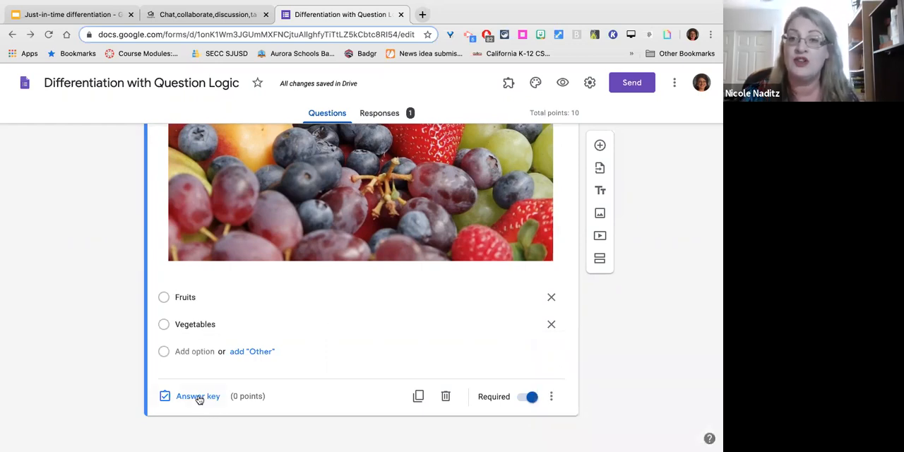
{"action": "left_click", "coordinate": [198, 397]}
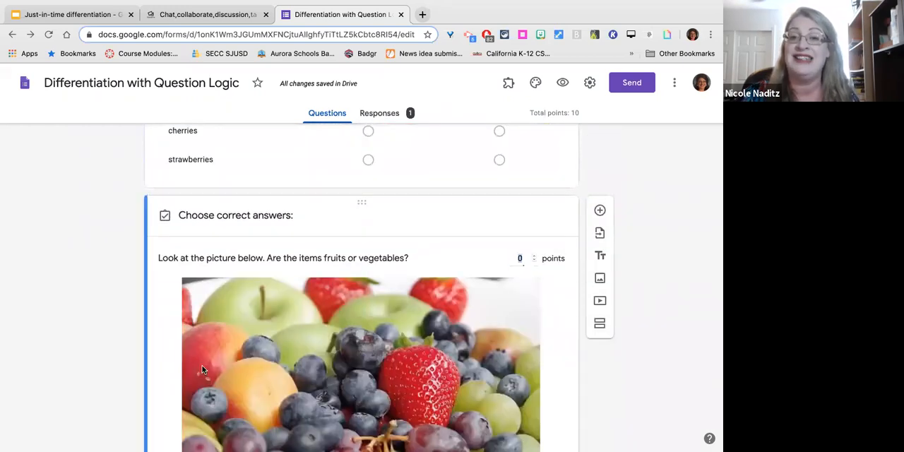
{"action": "scroll", "coordinate": [255, 356], "scroll_direction": "down", "scroll_amount": 3}
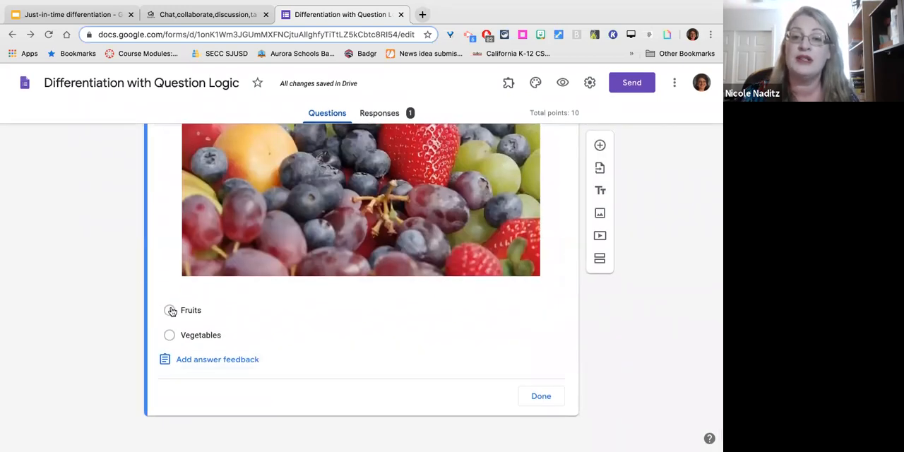
{"action": "left_click", "coordinate": [169, 310]}
{"action": "scroll", "coordinate": [307, 310], "scroll_direction": "up", "scroll_amount": 3}
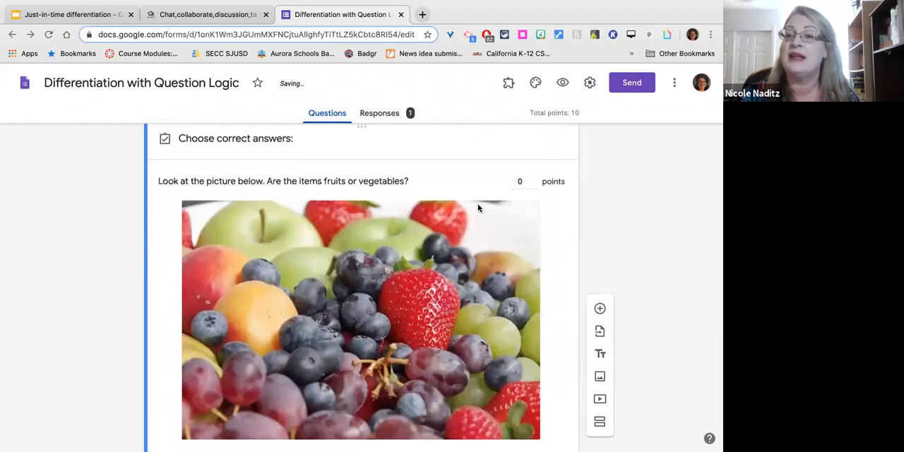
{"action": "scroll", "coordinate": [335, 366], "scroll_direction": "down", "scroll_amount": 3}
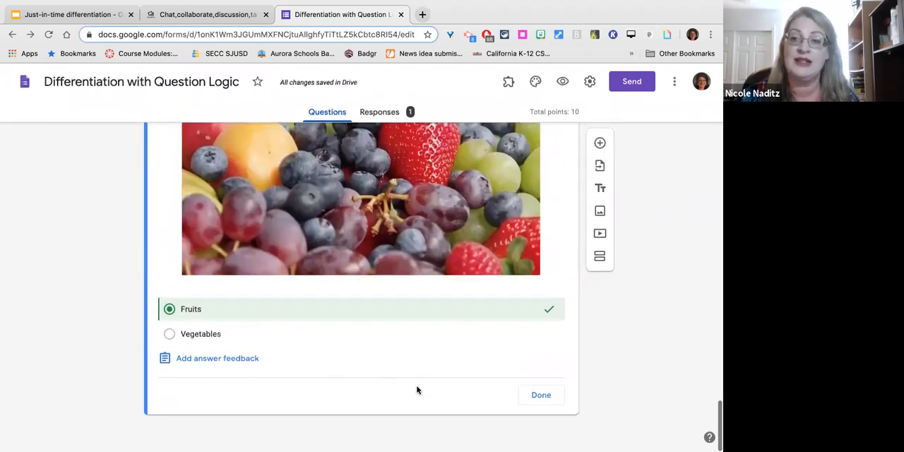
{"action": "left_click", "coordinate": [548, 401]}
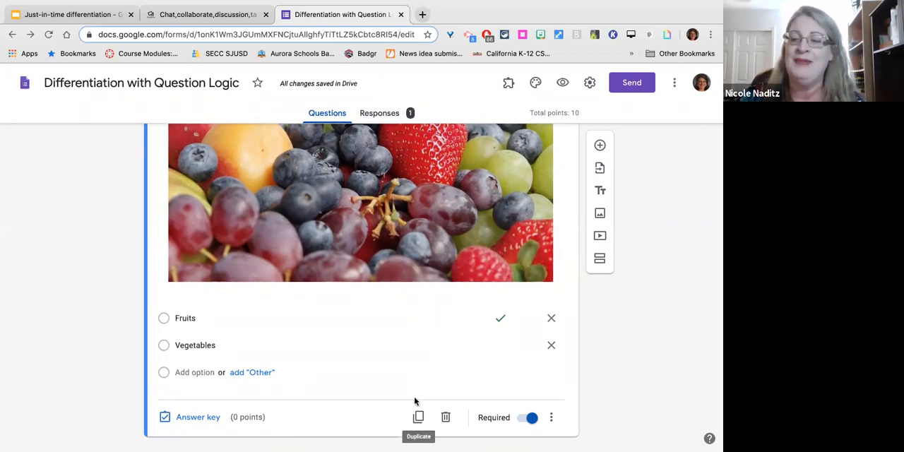
{"action": "scroll", "coordinate": [416, 401], "scroll_direction": "down", "scroll_amount": 1}
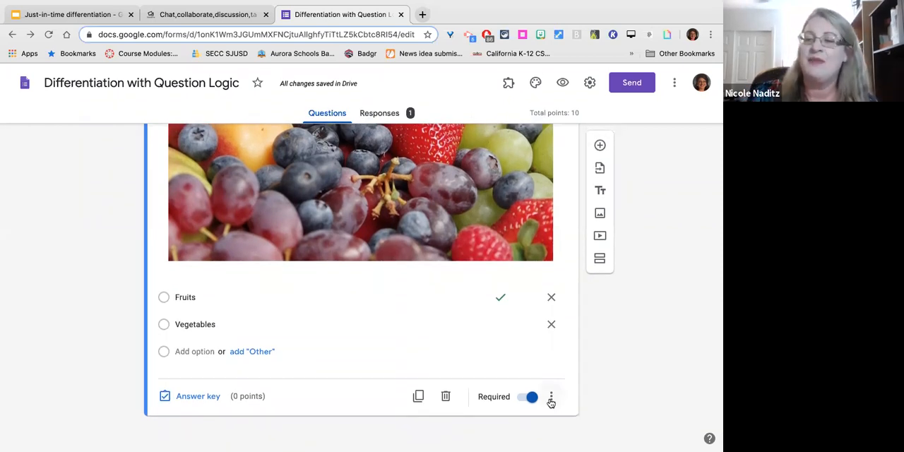
{"action": "left_click", "coordinate": [551, 400]}
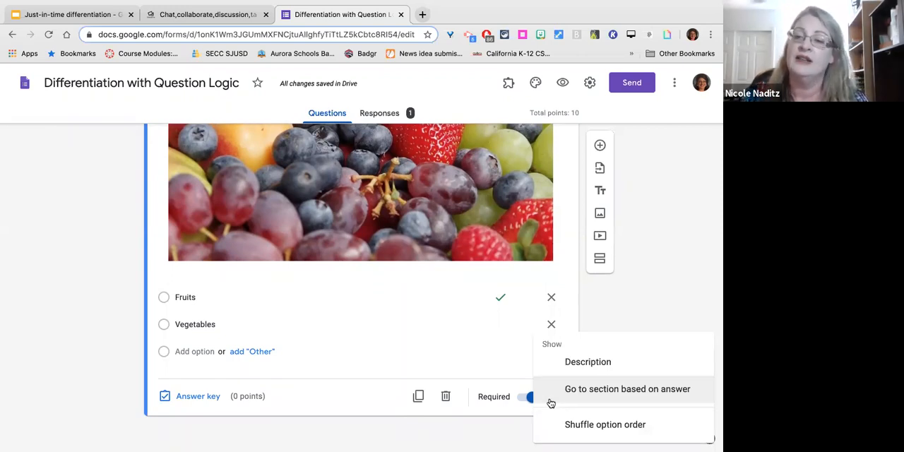
{"action": "left_click", "coordinate": [381, 444]}
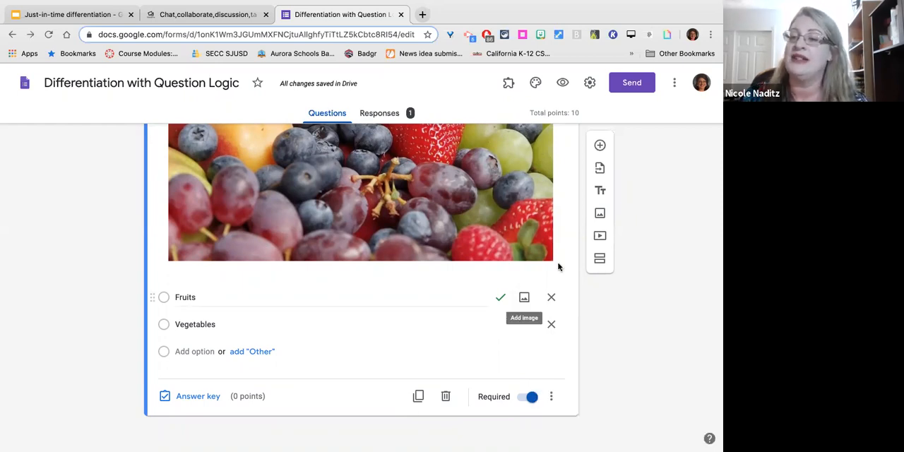
Add a new section after the picture question and title it "Fruits option 2".
{"action": "left_click", "coordinate": [600, 259]}
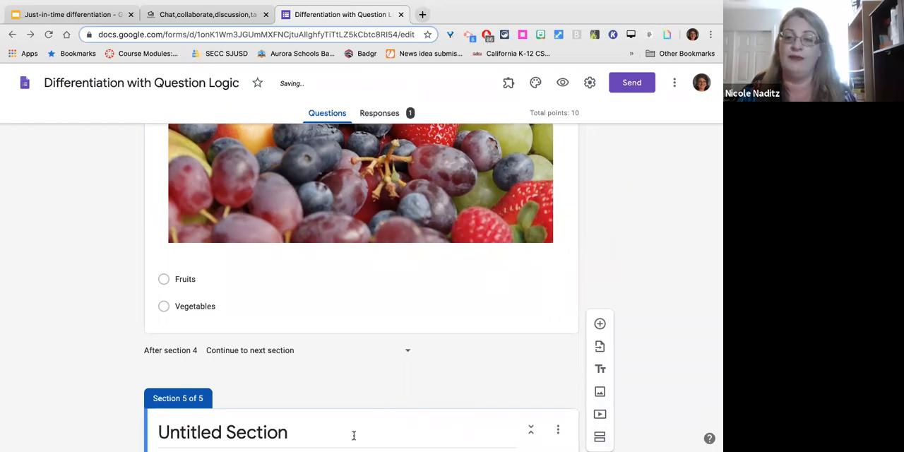
{"action": "left_click", "coordinate": [353, 432]}
{"action": "type", "text": "Fruits option 2"}
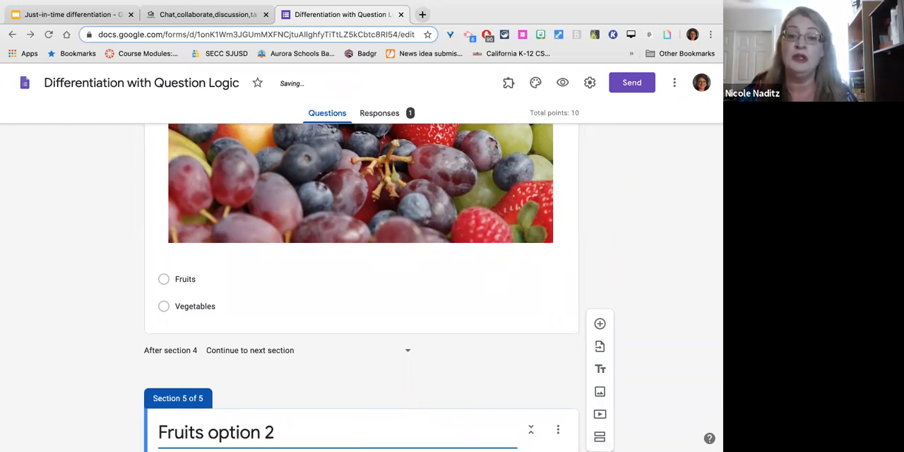
Rename the section "Fruits option 2" to "Fruits, continued".
{"action": "scroll", "coordinate": [192, 424], "scroll_direction": "down", "scroll_amount": 2}
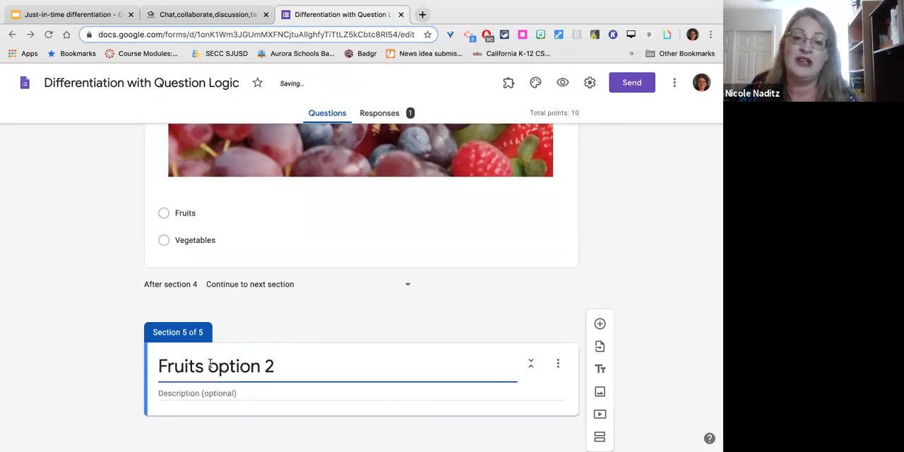
{"action": "left_click_drag", "start_coordinate": [209, 365], "coordinate": [337, 369]}
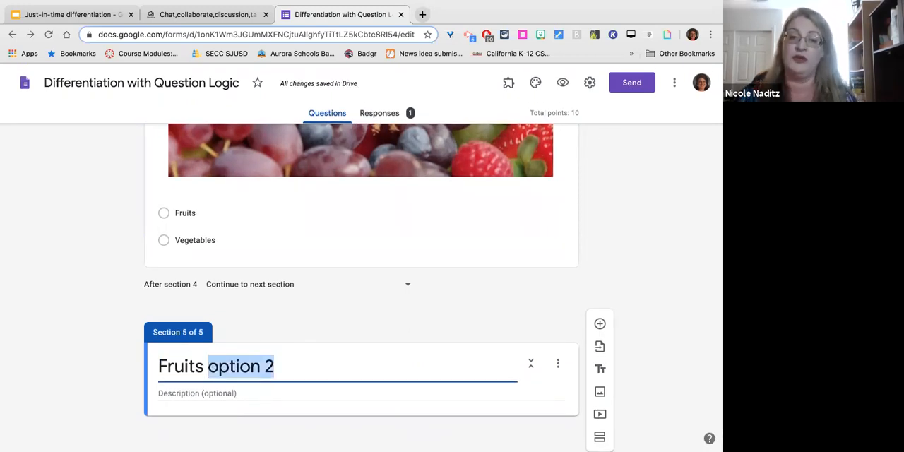
{"action": "key", "text": "BackSpace"}
{"action": "key", "text": "BackSpace"}
{"action": "key", "text": "BackSpace"}
{"action": "type", "text": "s, continued"}
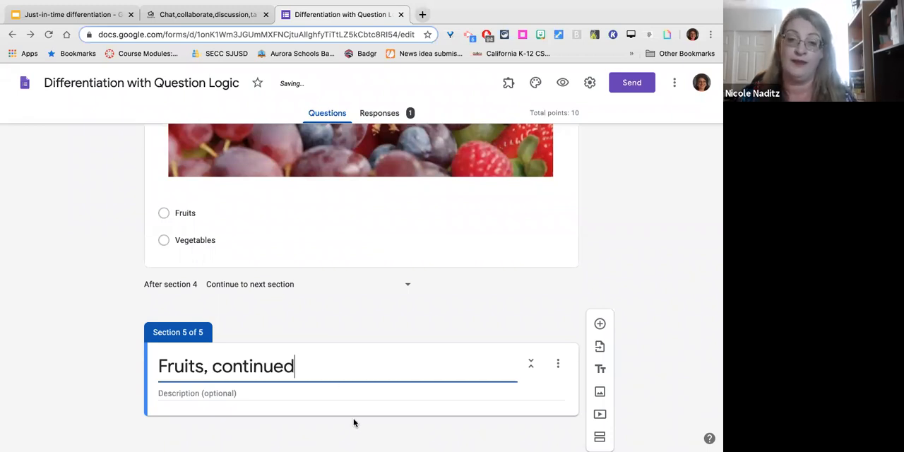
{"action": "left_click", "coordinate": [644, 284]}
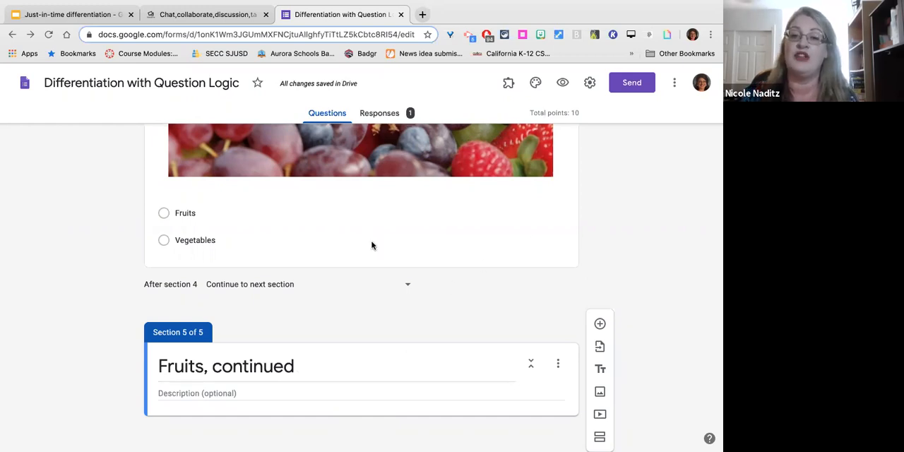
Turn on going to a section based on the answer for the fruit picture question.
{"action": "left_click", "coordinate": [371, 245]}
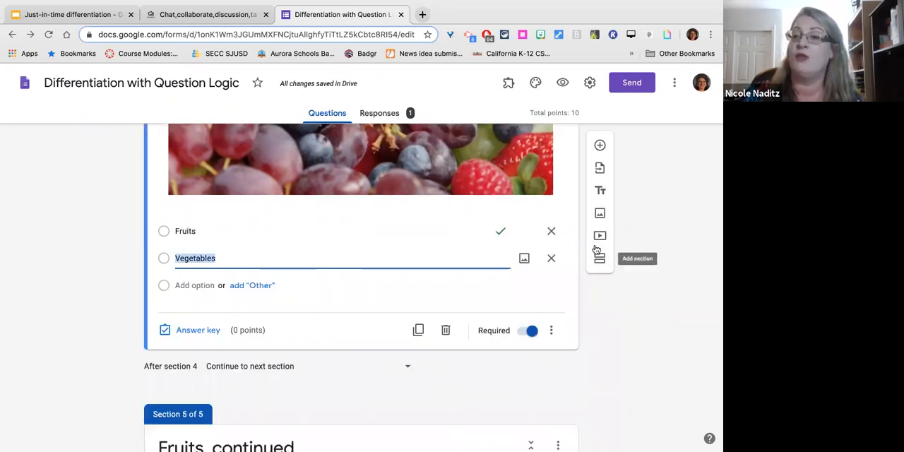
{"action": "left_click", "coordinate": [551, 332]}
{"action": "left_click", "coordinate": [551, 333]}
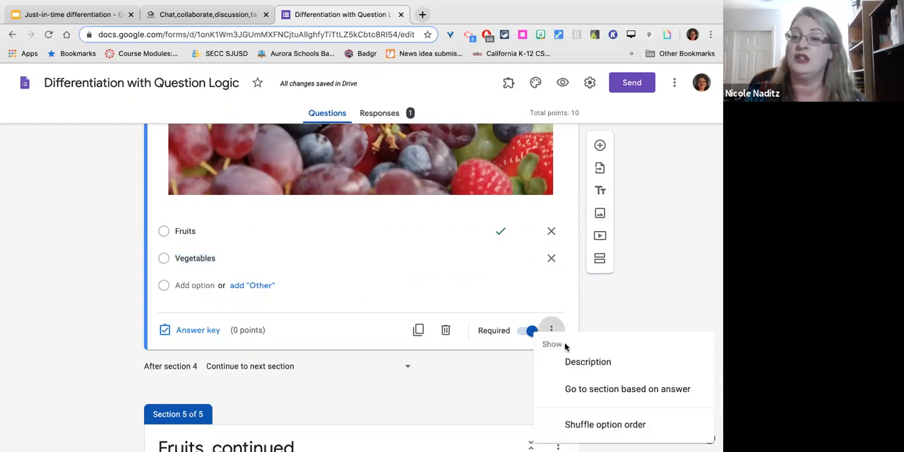
{"action": "left_click", "coordinate": [585, 390]}
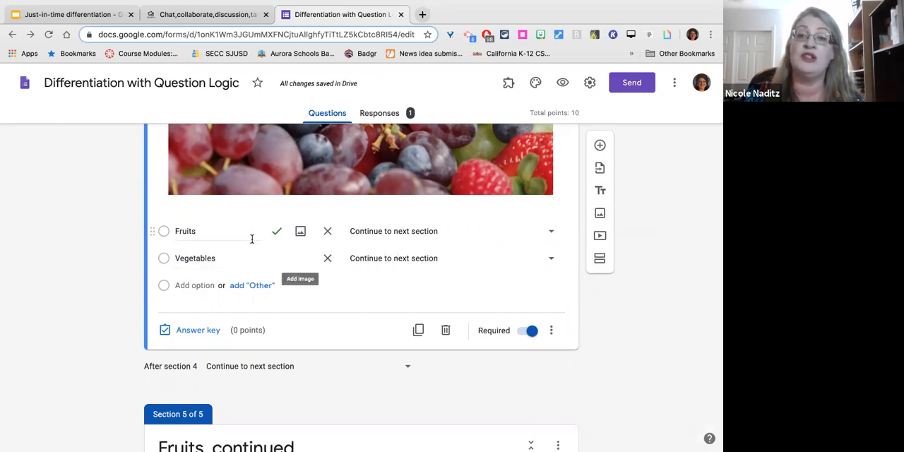
Route the "Fruits" answer to section 3 (Sorting: five food groups) and the "Vegetables" answer to section 5 (Fruits, continued).
{"action": "left_click", "coordinate": [555, 232]}
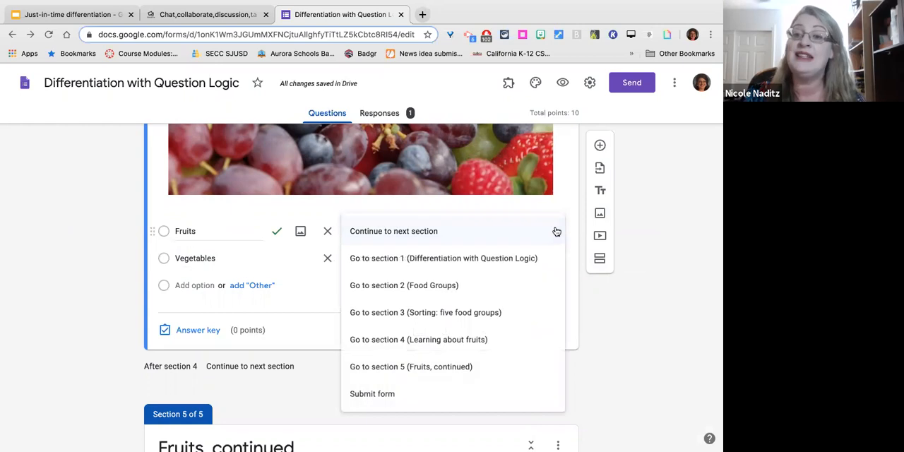
{"action": "left_click", "coordinate": [483, 313]}
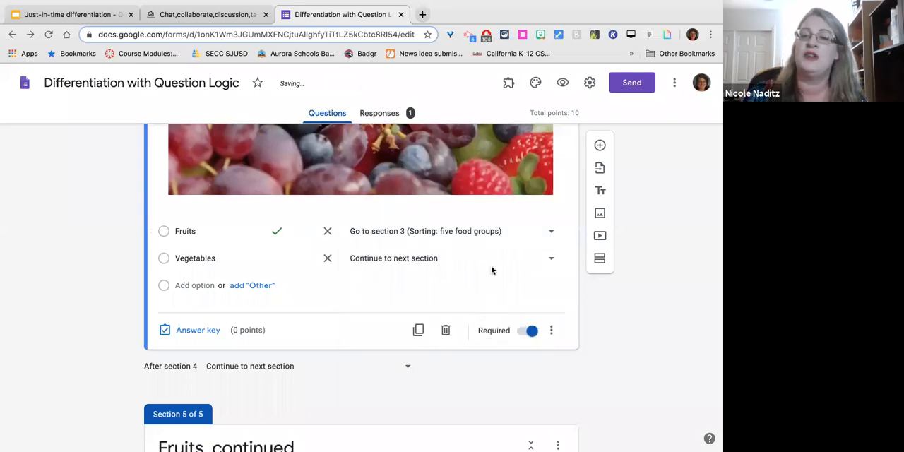
{"action": "left_click", "coordinate": [550, 261]}
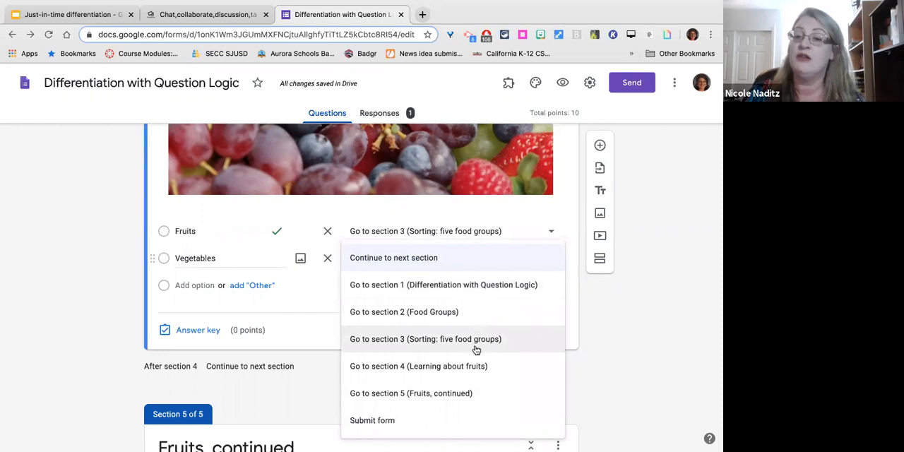
{"action": "left_click", "coordinate": [469, 394]}
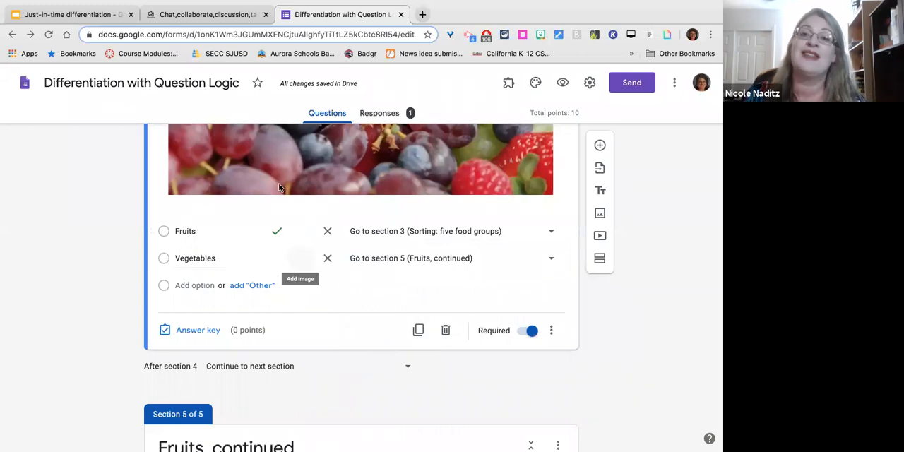
Set the form to submit after section 3, "Sorting: five food groups".
{"action": "scroll", "coordinate": [297, 240], "scroll_direction": "up", "scroll_amount": 3}
{"action": "scroll", "coordinate": [297, 243], "scroll_direction": "up", "scroll_amount": 15}
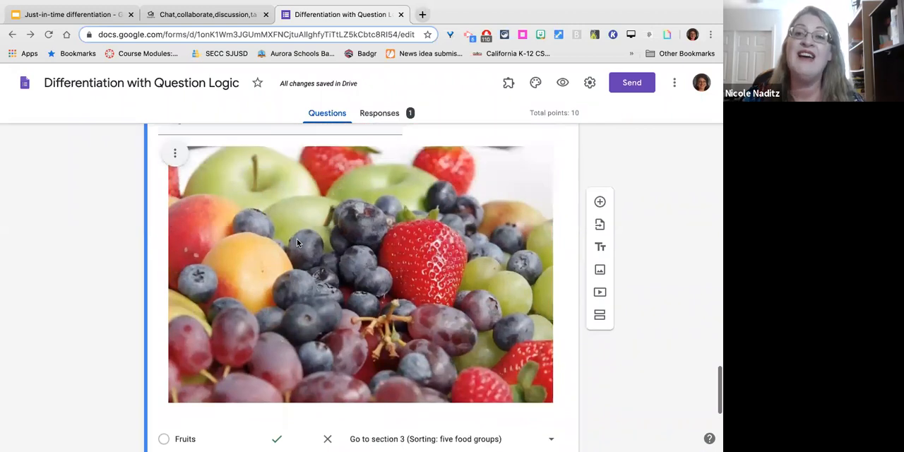
{"action": "scroll", "coordinate": [297, 243], "scroll_direction": "up", "scroll_amount": 5}
{"action": "scroll", "coordinate": [298, 243], "scroll_direction": "down", "scroll_amount": 5}
{"action": "scroll", "coordinate": [298, 242], "scroll_direction": "down", "scroll_amount": 8}
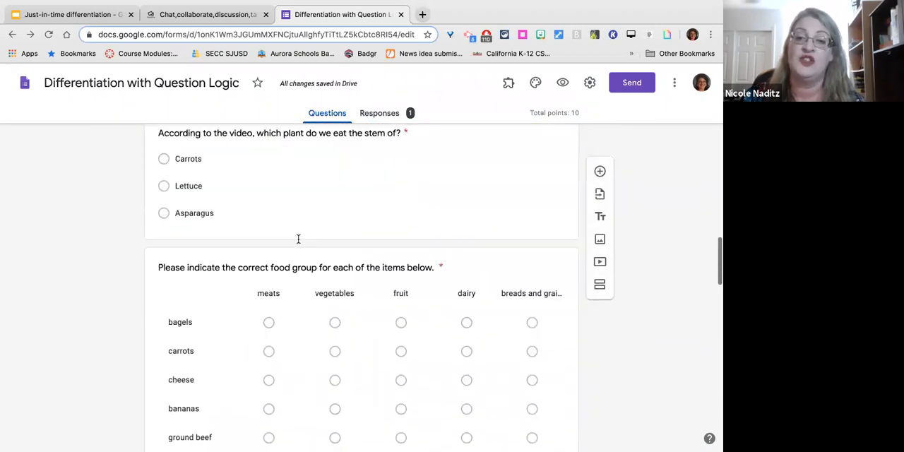
{"action": "scroll", "coordinate": [298, 242], "scroll_direction": "up", "scroll_amount": 2}
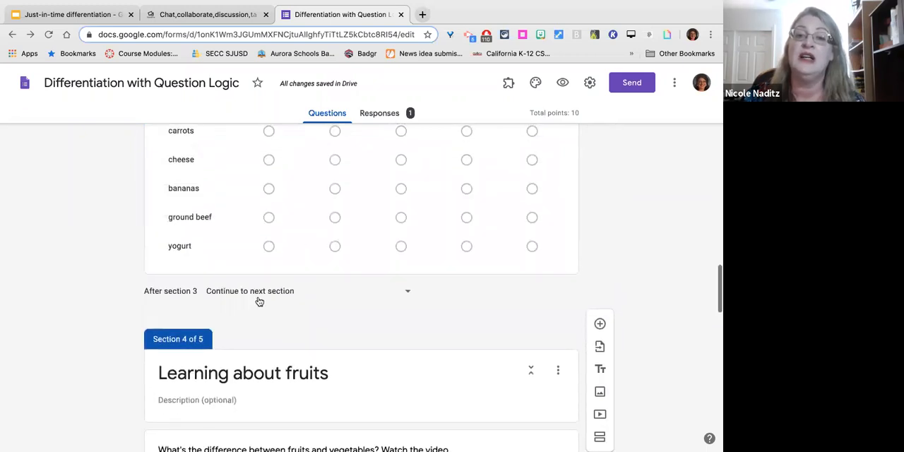
{"action": "left_click", "coordinate": [408, 293]}
{"action": "left_click", "coordinate": [283, 417]}
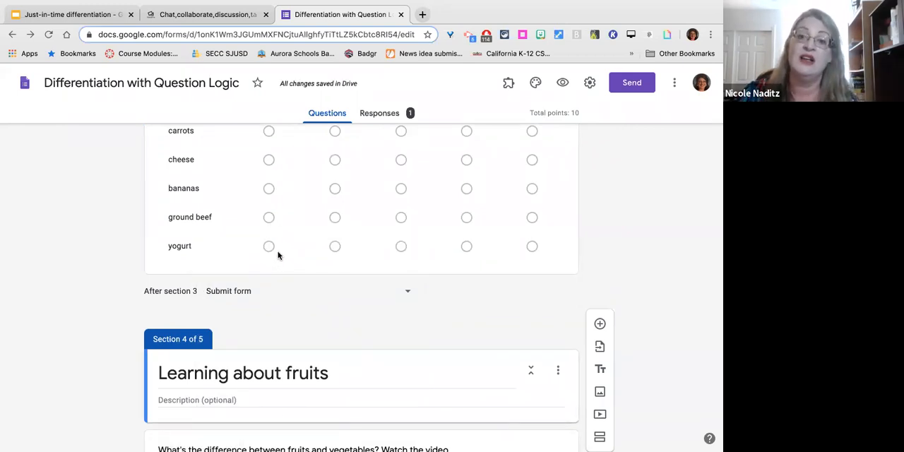
Review the questions, videos and section flow from "Food Groups" through "Sorting: five food groups" to the start of "Learning about fruits".
{"action": "scroll", "coordinate": [277, 256], "scroll_direction": "up", "scroll_amount": 10}
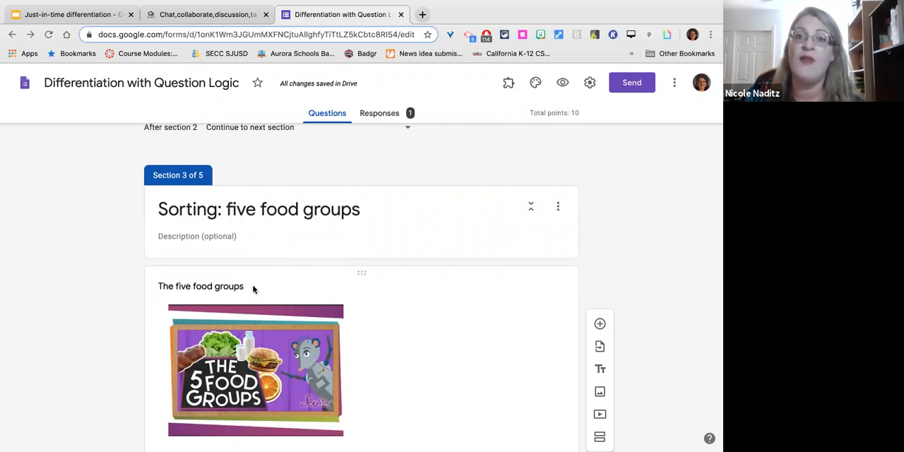
{"action": "scroll", "coordinate": [298, 337], "scroll_direction": "down", "scroll_amount": 6}
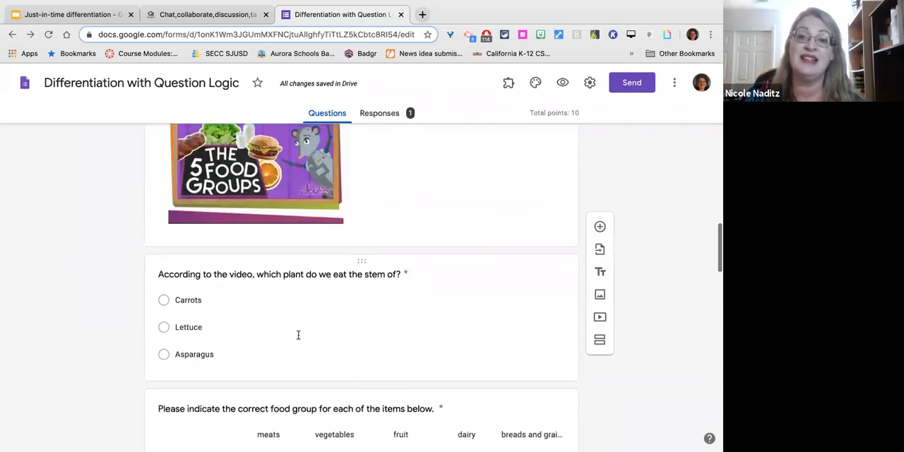
{"action": "scroll", "coordinate": [300, 336], "scroll_direction": "down", "scroll_amount": 4}
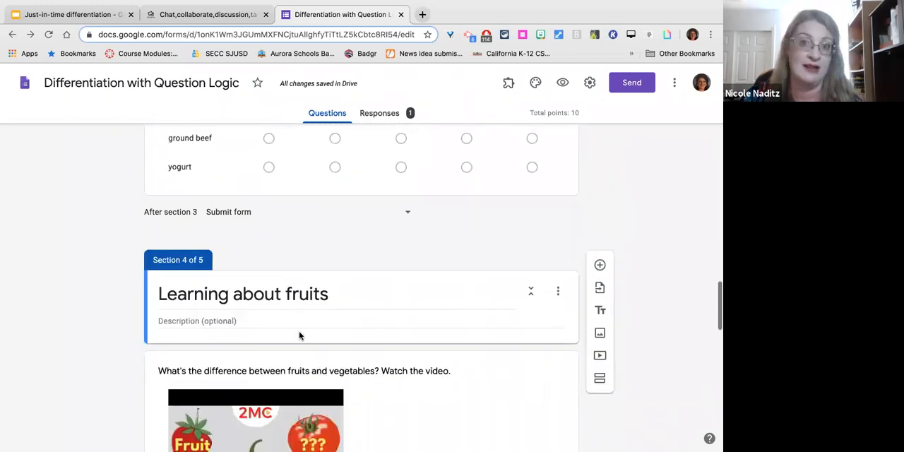
{"action": "scroll", "coordinate": [299, 336], "scroll_direction": "up", "scroll_amount": 15}
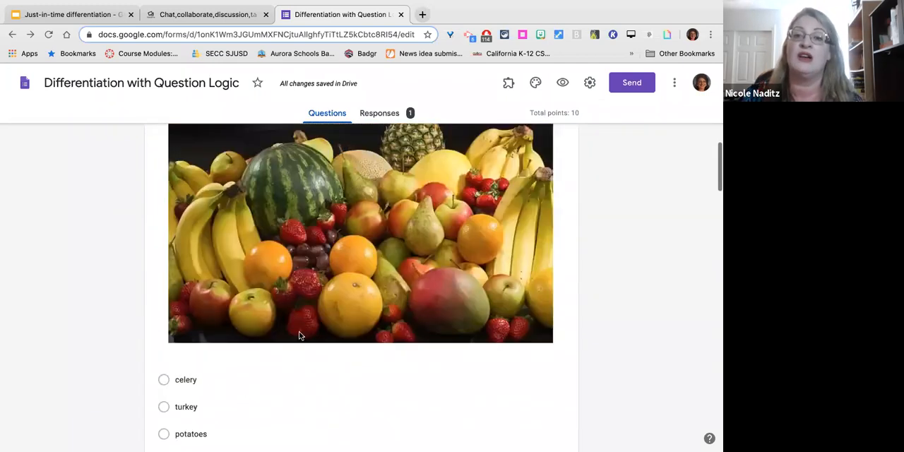
{"action": "scroll", "coordinate": [300, 336], "scroll_direction": "up", "scroll_amount": 2}
{"action": "scroll", "coordinate": [300, 336], "scroll_direction": "down", "scroll_amount": 1}
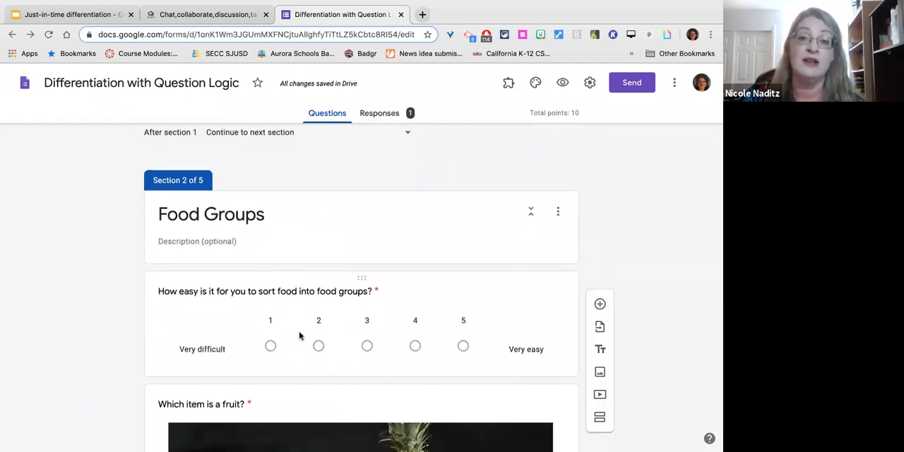
{"action": "scroll", "coordinate": [300, 337], "scroll_direction": "down", "scroll_amount": 1}
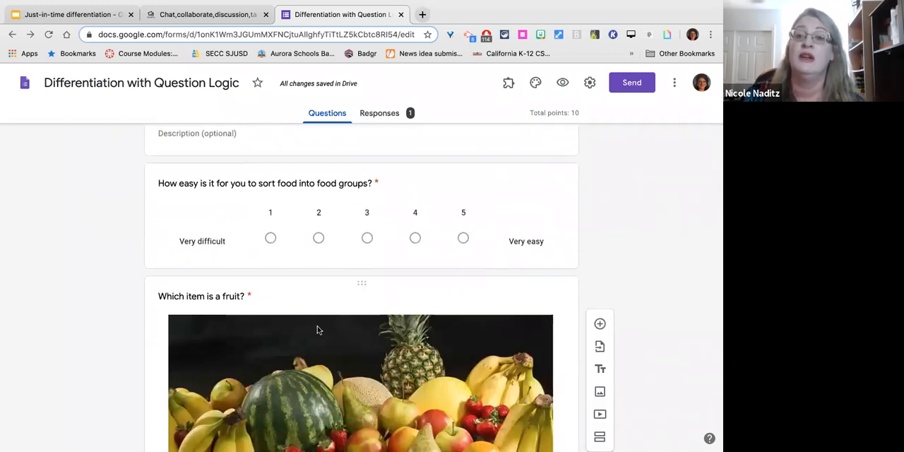
{"action": "scroll", "coordinate": [317, 329], "scroll_direction": "down", "scroll_amount": 1}
{"action": "scroll", "coordinate": [317, 330], "scroll_direction": "up", "scroll_amount": 1}
{"action": "scroll", "coordinate": [334, 374], "scroll_direction": "down", "scroll_amount": 1}
{"action": "scroll", "coordinate": [333, 375], "scroll_direction": "down", "scroll_amount": 6}
{"action": "scroll", "coordinate": [333, 375], "scroll_direction": "down", "scroll_amount": 3}
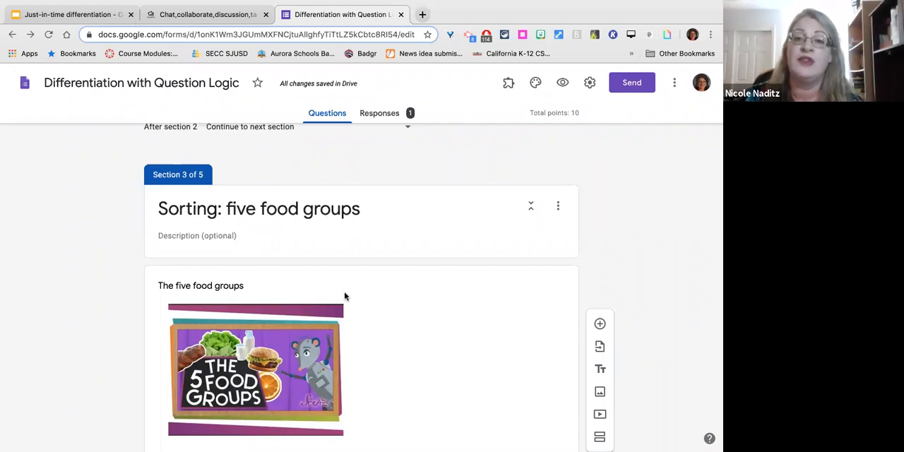
{"action": "scroll", "coordinate": [345, 296], "scroll_direction": "down", "scroll_amount": 1}
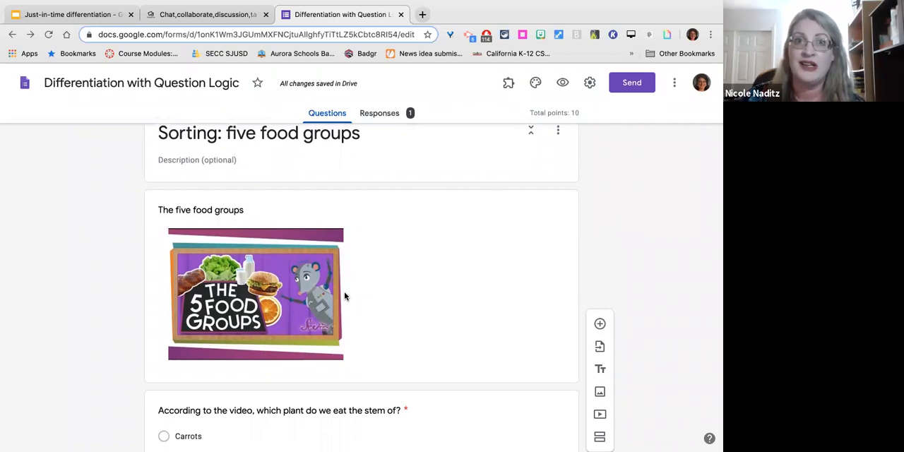
{"action": "scroll", "coordinate": [345, 296], "scroll_direction": "up", "scroll_amount": 1}
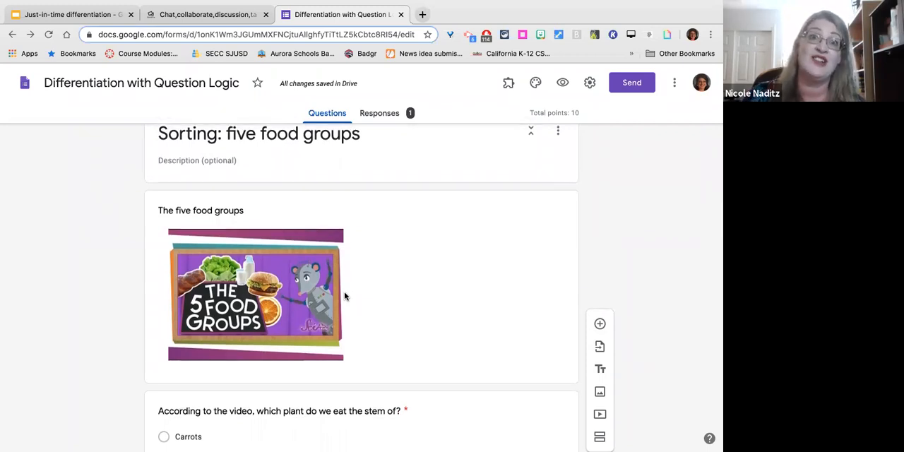
{"action": "scroll", "coordinate": [345, 296], "scroll_direction": "up", "scroll_amount": 12}
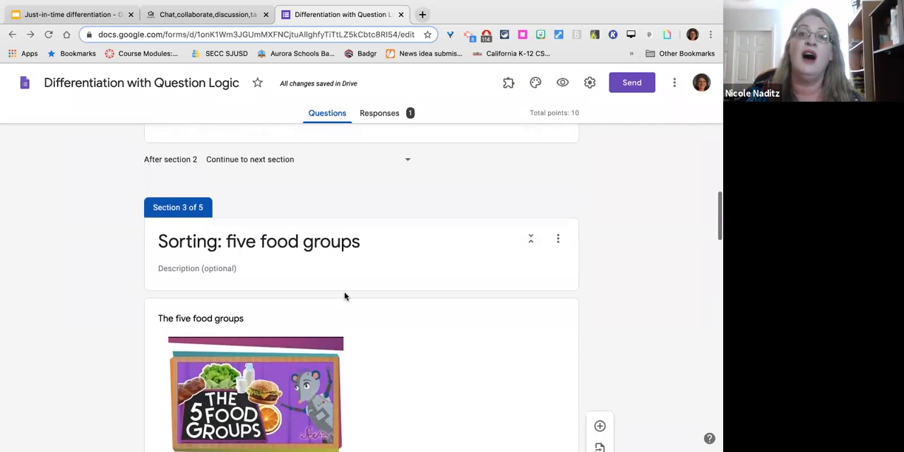
{"action": "scroll", "coordinate": [344, 296], "scroll_direction": "up", "scroll_amount": 2}
{"action": "scroll", "coordinate": [344, 296], "scroll_direction": "down", "scroll_amount": 10}
{"action": "scroll", "coordinate": [344, 296], "scroll_direction": "down", "scroll_amount": 10}
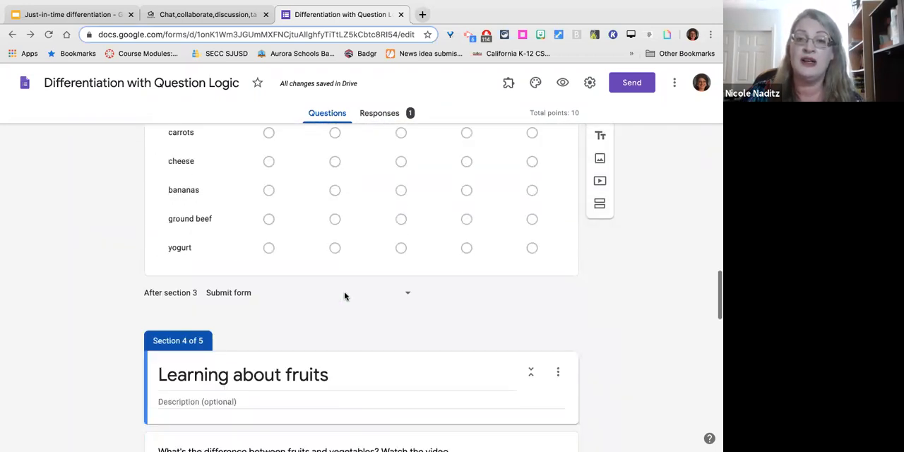
{"action": "scroll", "coordinate": [452, 228], "scroll_direction": "down", "scroll_amount": 3}
{"action": "scroll", "coordinate": [452, 228], "scroll_direction": "up", "scroll_amount": 8}
{"action": "scroll", "coordinate": [452, 230], "scroll_direction": "up", "scroll_amount": 1}
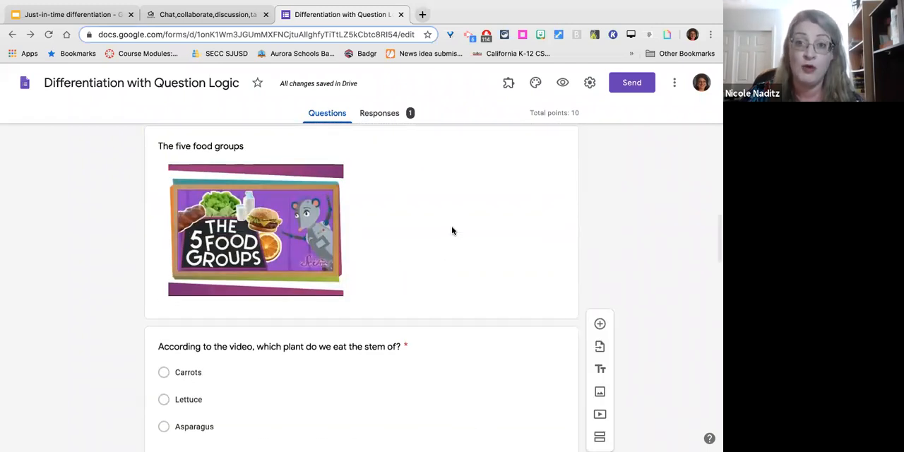
{"action": "scroll", "coordinate": [453, 231], "scroll_direction": "up", "scroll_amount": 8}
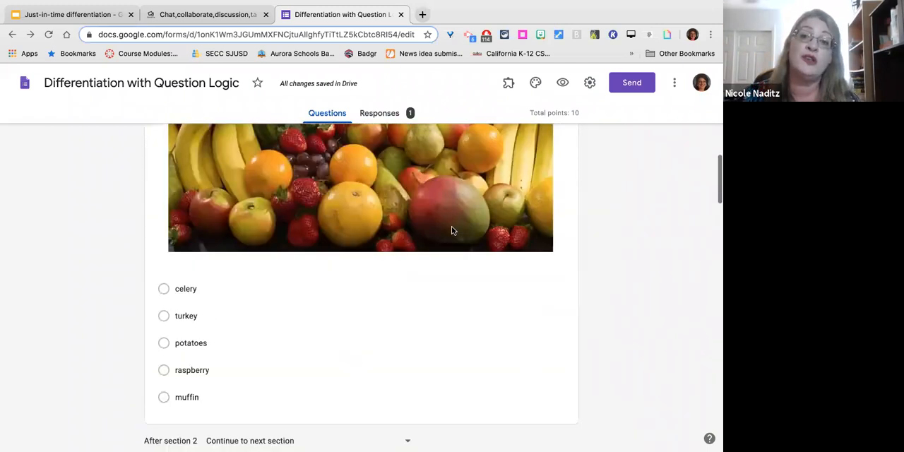
{"action": "scroll", "coordinate": [452, 230], "scroll_direction": "down", "scroll_amount": 5}
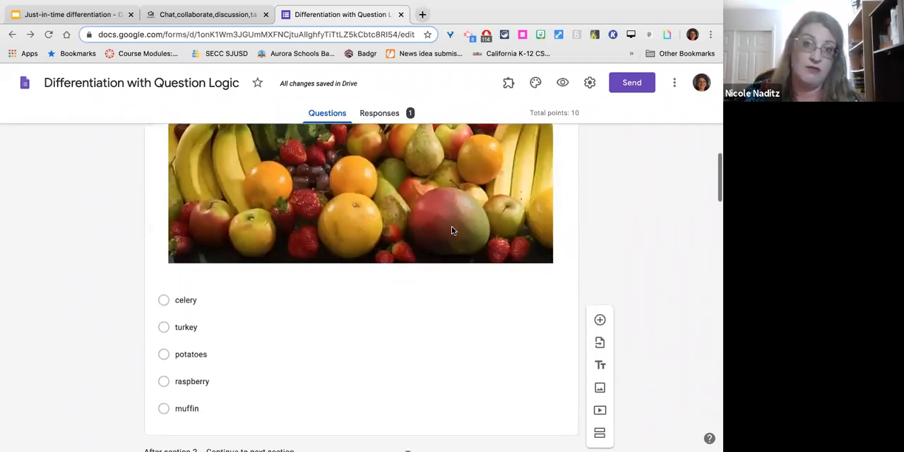
{"action": "scroll", "coordinate": [452, 230], "scroll_direction": "down", "scroll_amount": 15}
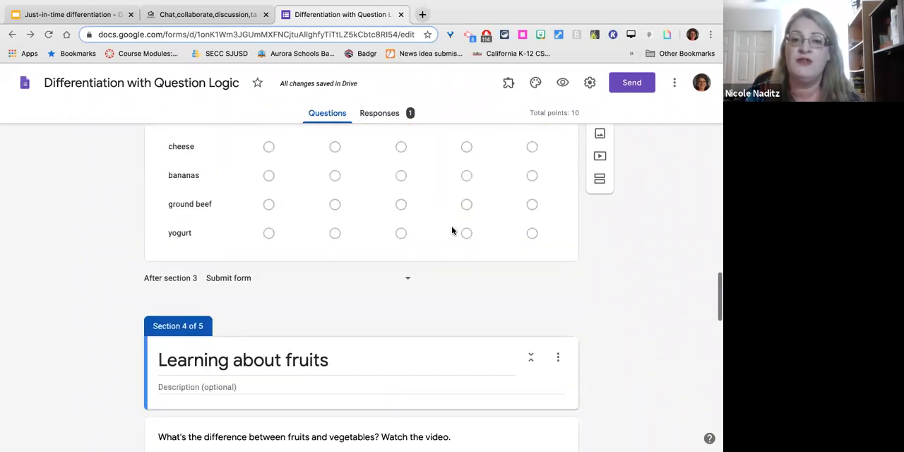
Add a new multiple-choice question to the "Fruits, continued" section and turn on going to a section based on its answer.
{"action": "scroll", "coordinate": [453, 231], "scroll_direction": "down", "scroll_amount": 15}
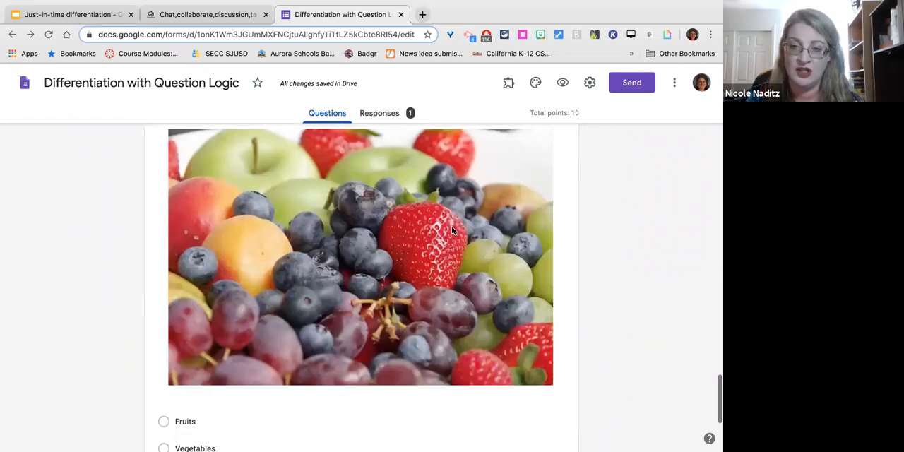
{"action": "scroll", "coordinate": [452, 230], "scroll_direction": "down", "scroll_amount": 2}
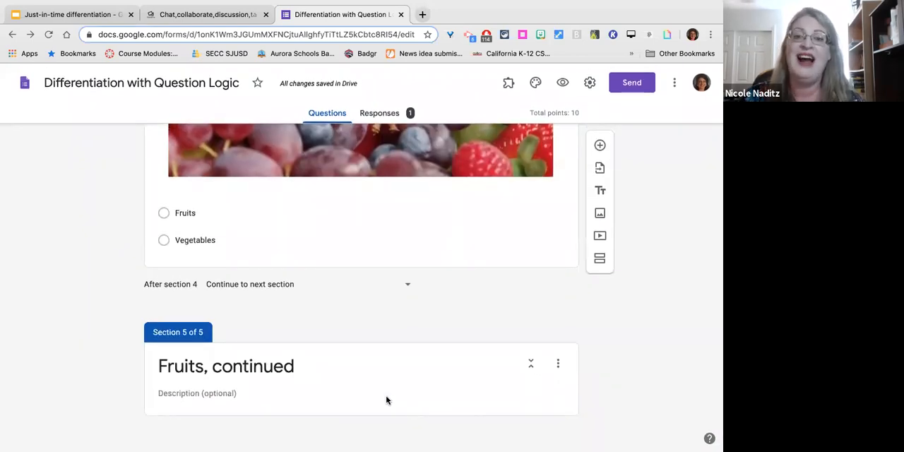
{"action": "left_click", "coordinate": [485, 365]}
{"action": "left_click", "coordinate": [600, 324]}
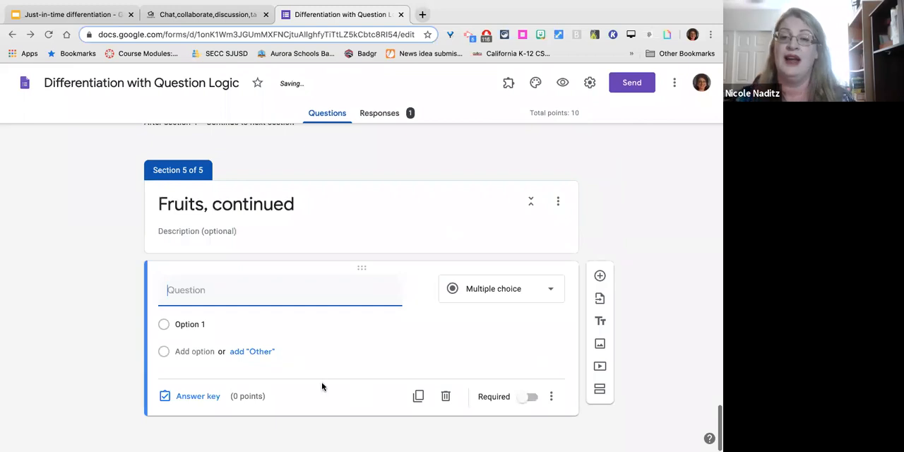
{"action": "left_click", "coordinate": [553, 398]}
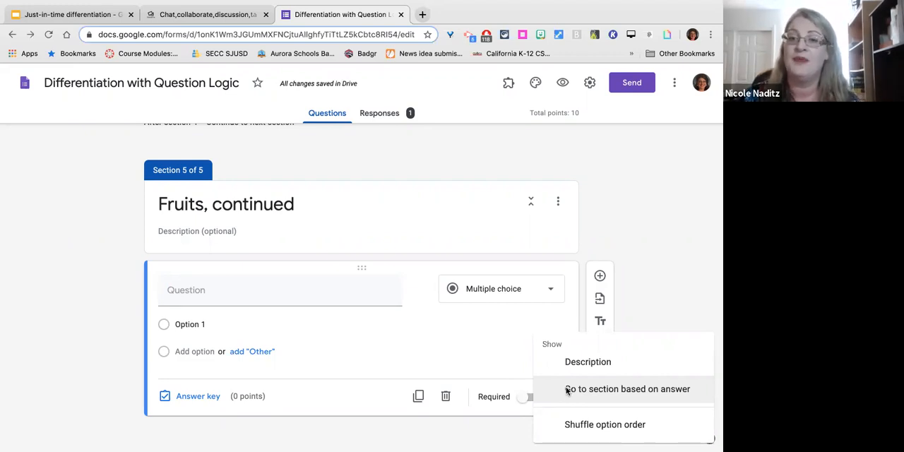
{"action": "left_click", "coordinate": [568, 389]}
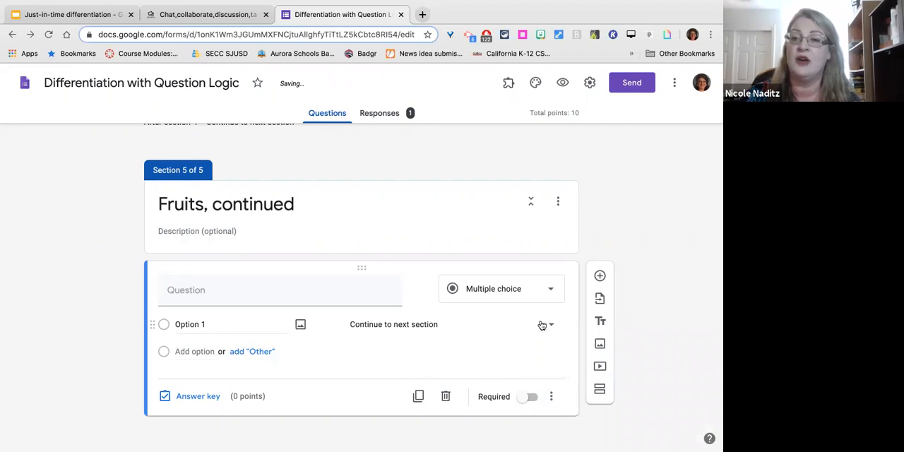
Route Option 1 of the new "Fruits, continued" question to section 3 (Sorting: five food groups) and make the question required.
{"action": "left_click", "coordinate": [547, 325]}
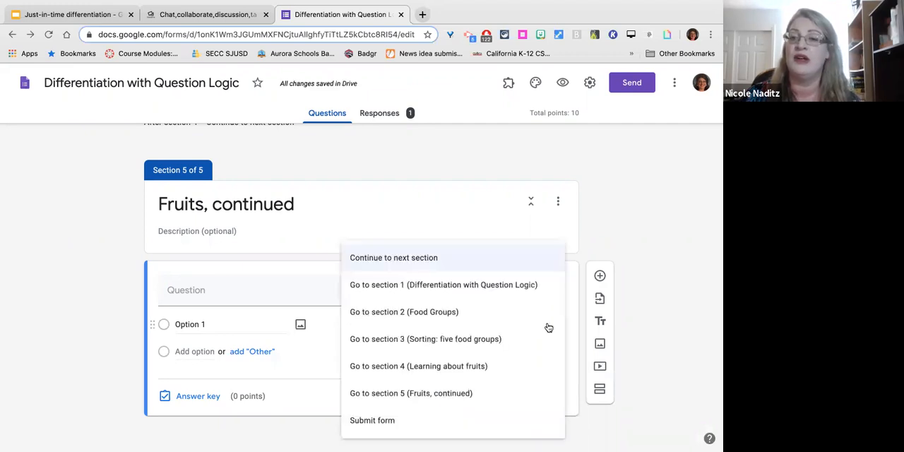
{"action": "left_click", "coordinate": [496, 342]}
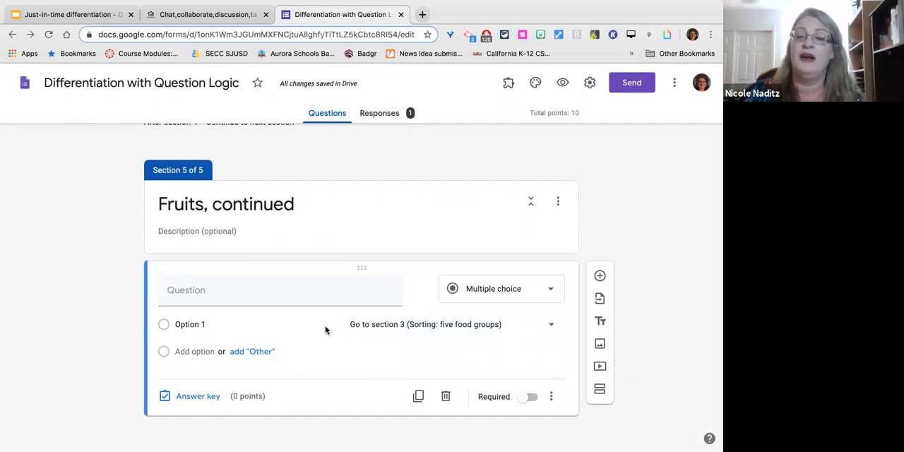
{"action": "scroll", "coordinate": [328, 301], "scroll_direction": "up", "scroll_amount": 1}
{"action": "scroll", "coordinate": [328, 303], "scroll_direction": "down", "scroll_amount": 2}
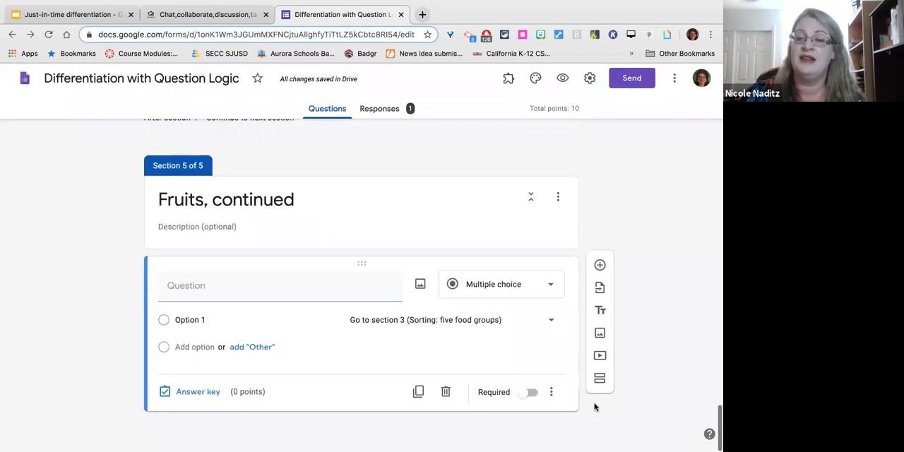
{"action": "left_click", "coordinate": [526, 400]}
Review the sorting and "Learning about fruits" sections, and inspect where each answer to "Which item is a fruit?" leads.
{"action": "scroll", "coordinate": [419, 269], "scroll_direction": "up", "scroll_amount": 6}
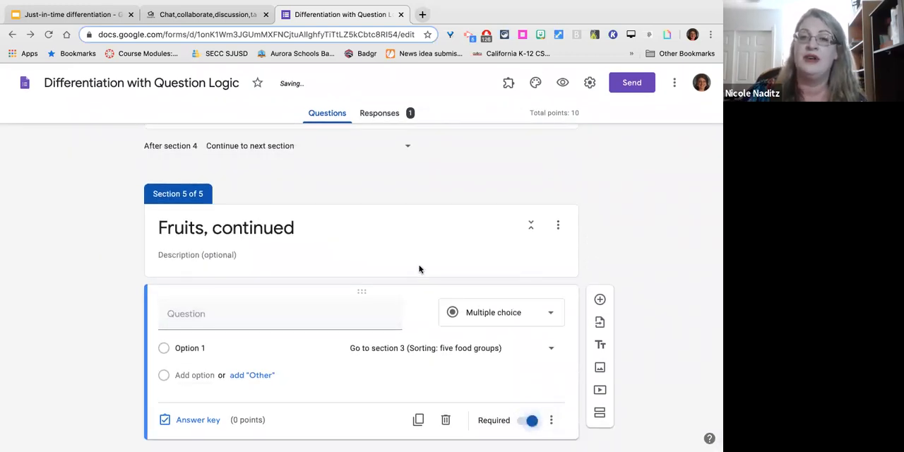
{"action": "scroll", "coordinate": [420, 268], "scroll_direction": "up", "scroll_amount": 15}
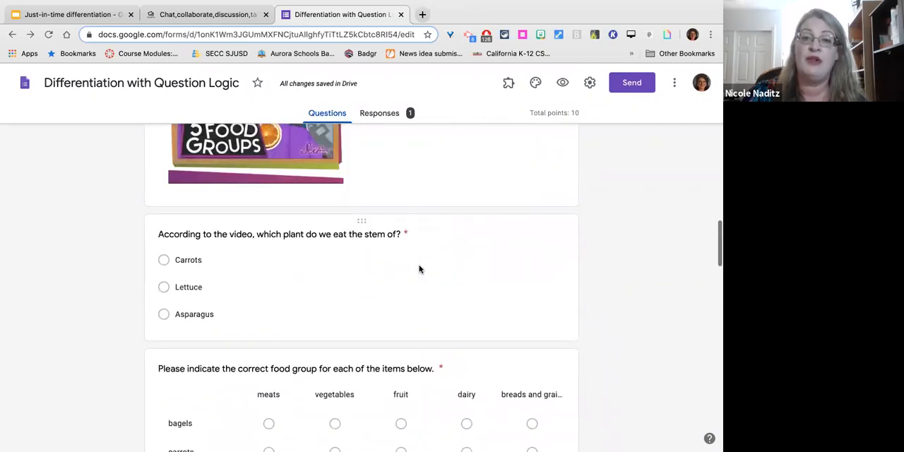
{"action": "scroll", "coordinate": [420, 268], "scroll_direction": "up", "scroll_amount": 2}
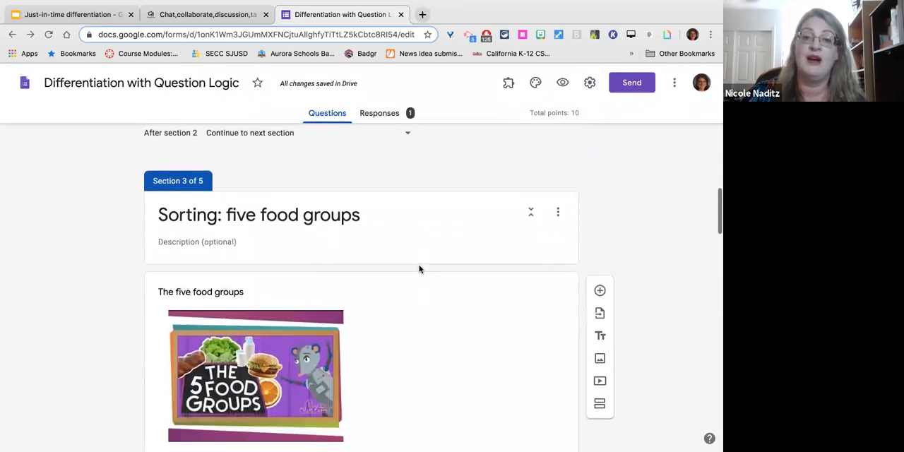
{"action": "scroll", "coordinate": [420, 268], "scroll_direction": "down", "scroll_amount": 3}
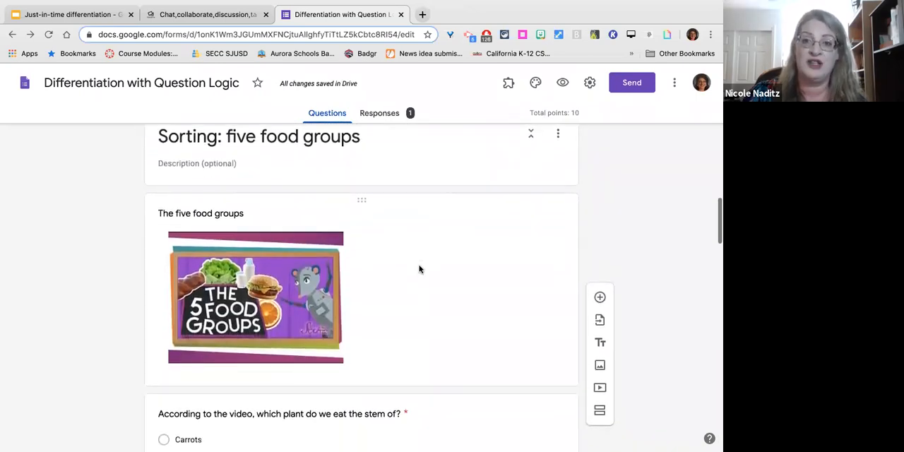
{"action": "scroll", "coordinate": [418, 265], "scroll_direction": "down", "scroll_amount": 4}
{"action": "scroll", "coordinate": [416, 261], "scroll_direction": "up", "scroll_amount": 1}
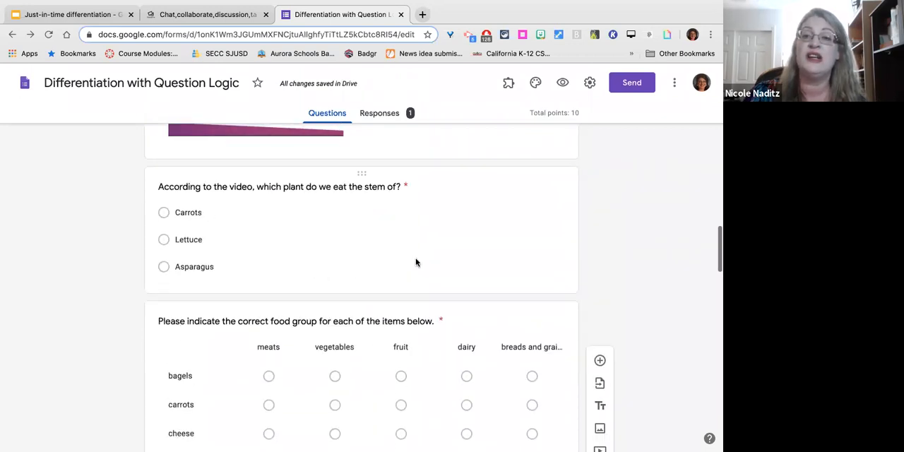
{"action": "scroll", "coordinate": [415, 263], "scroll_direction": "down", "scroll_amount": 4}
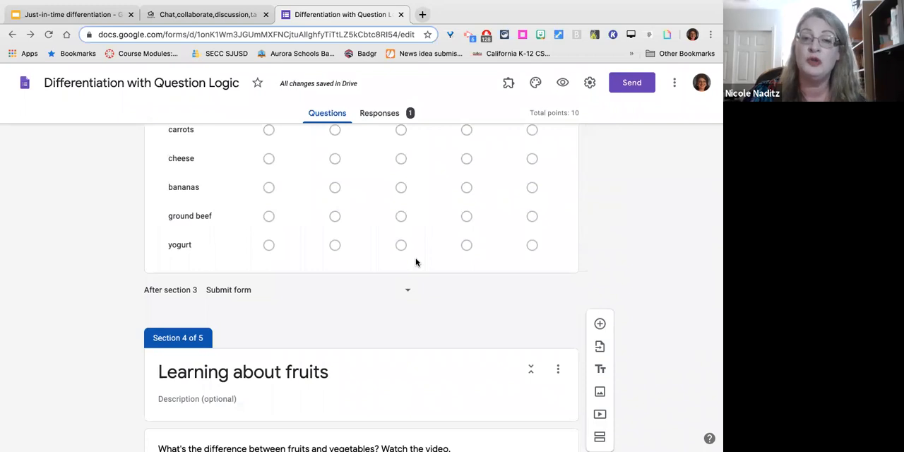
{"action": "scroll", "coordinate": [416, 260], "scroll_direction": "down", "scroll_amount": 3}
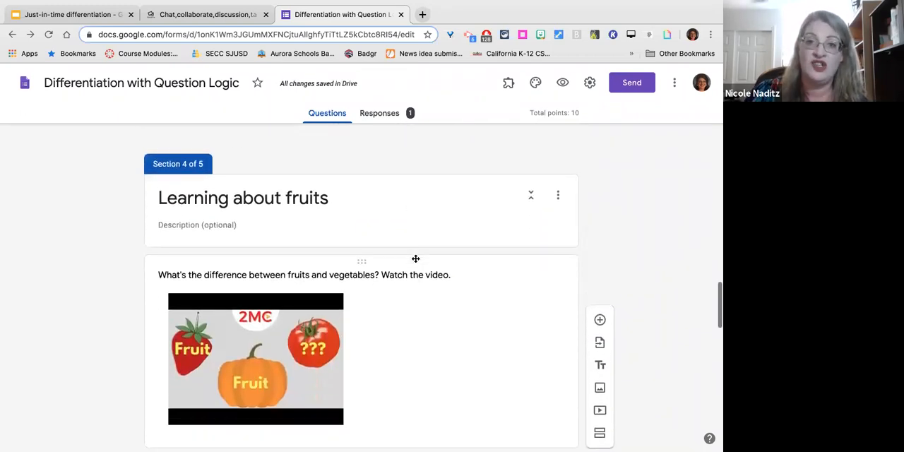
{"action": "scroll", "coordinate": [415, 259], "scroll_direction": "up", "scroll_amount": 10}
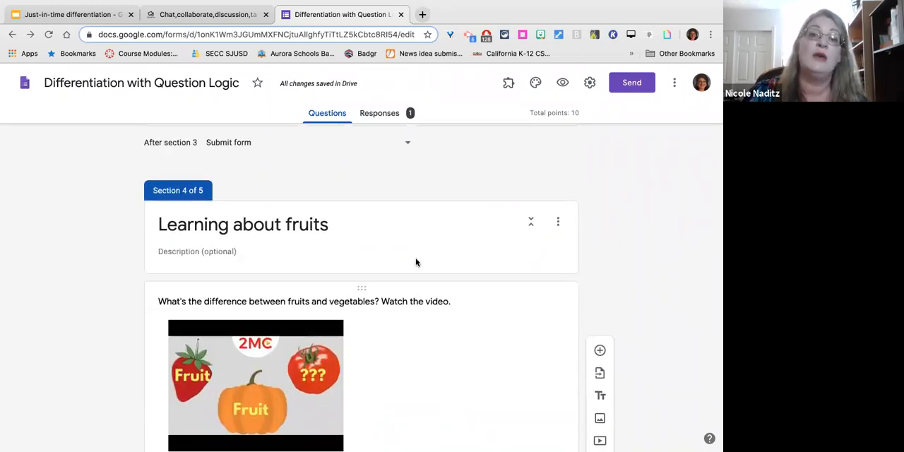
{"action": "scroll", "coordinate": [415, 260], "scroll_direction": "up", "scroll_amount": 3}
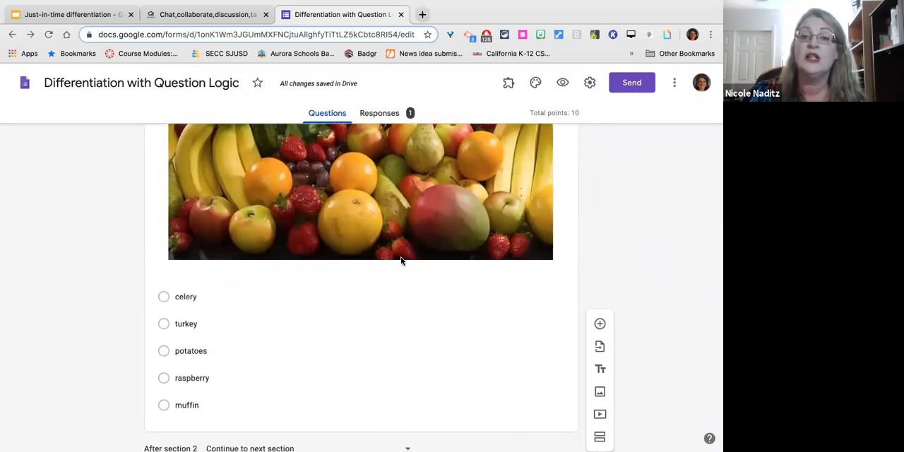
{"action": "left_click", "coordinate": [217, 297]}
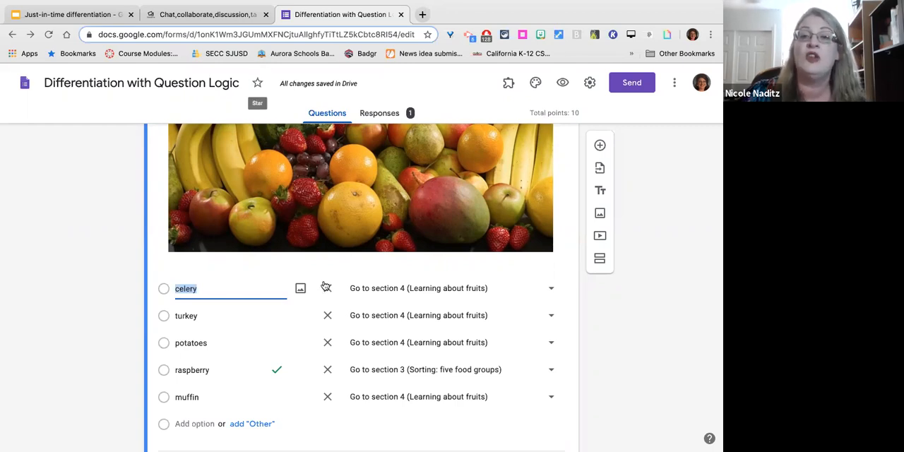
Examine the form's quiz settings, including locked mode and grade release, and close them without saving.
{"action": "scroll", "coordinate": [325, 294], "scroll_direction": "up", "scroll_amount": 20}
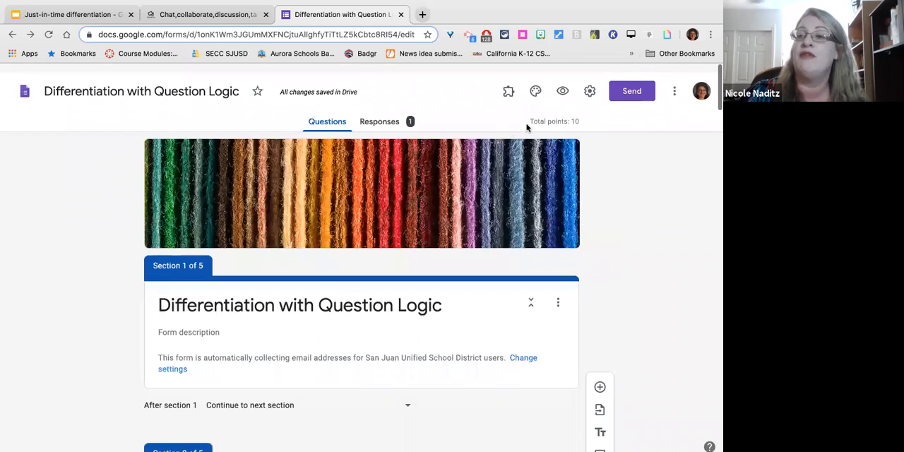
{"action": "left_click", "coordinate": [592, 82]}
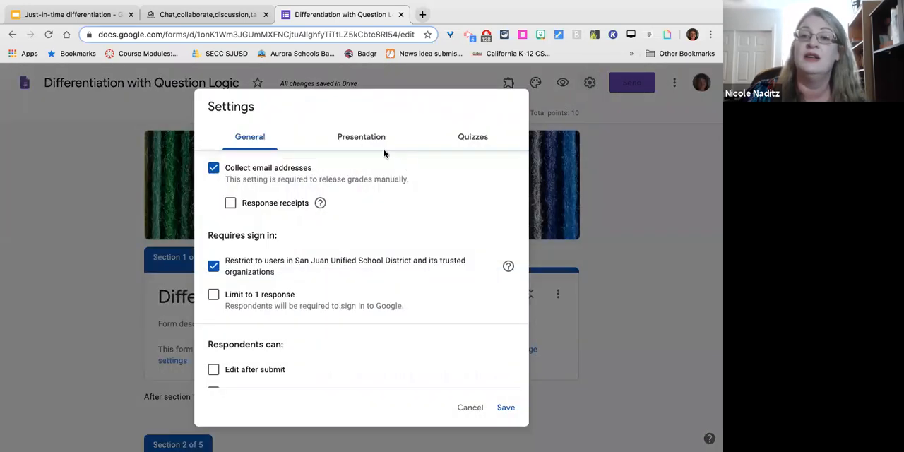
{"action": "left_click", "coordinate": [470, 145]}
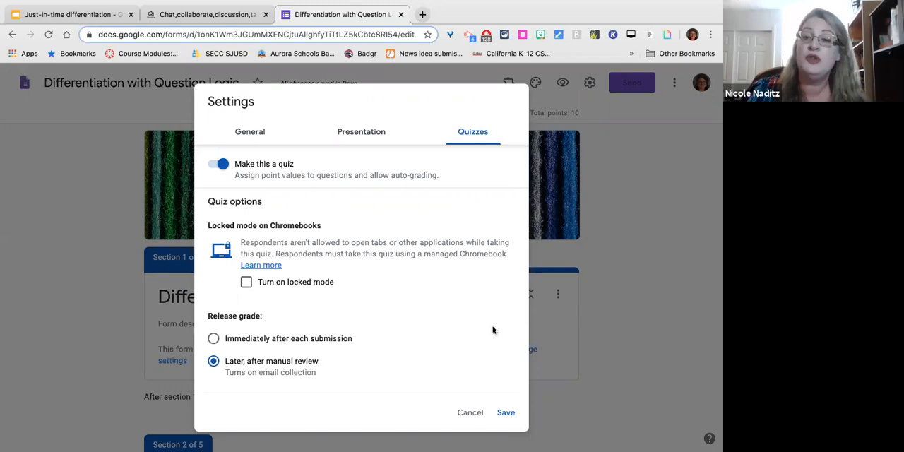
{"action": "left_click", "coordinate": [470, 417]}
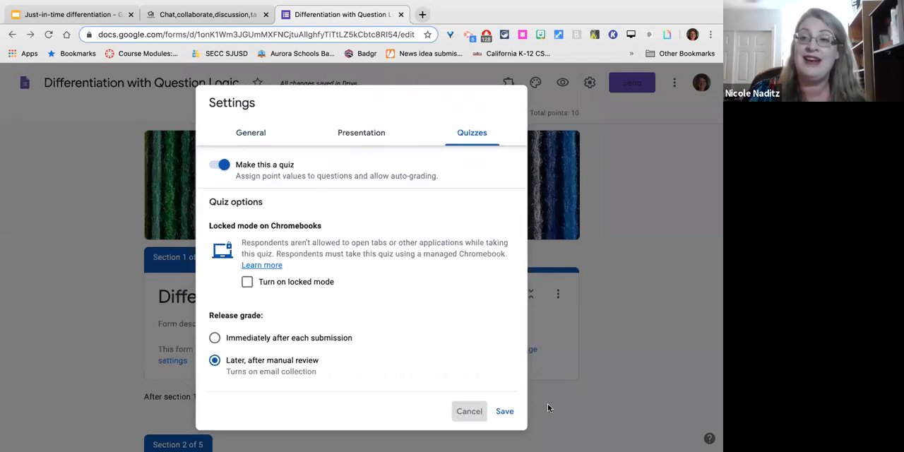
Review the flow from "Food Groups" to "Fruits, continued", and inspect the answer routing of the picture question about fruits or vegetables.
{"action": "scroll", "coordinate": [612, 286], "scroll_direction": "down", "scroll_amount": 5}
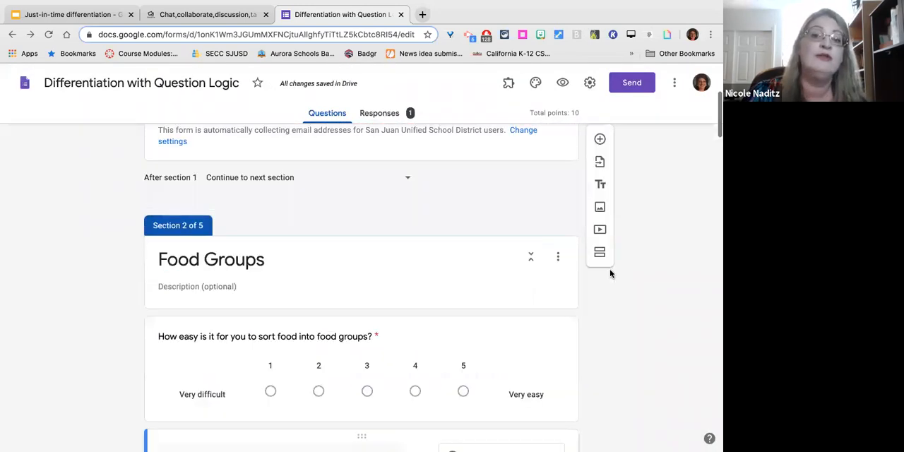
{"action": "scroll", "coordinate": [583, 278], "scroll_direction": "up", "scroll_amount": 5}
{"action": "scroll", "coordinate": [585, 277], "scroll_direction": "down", "scroll_amount": 8}
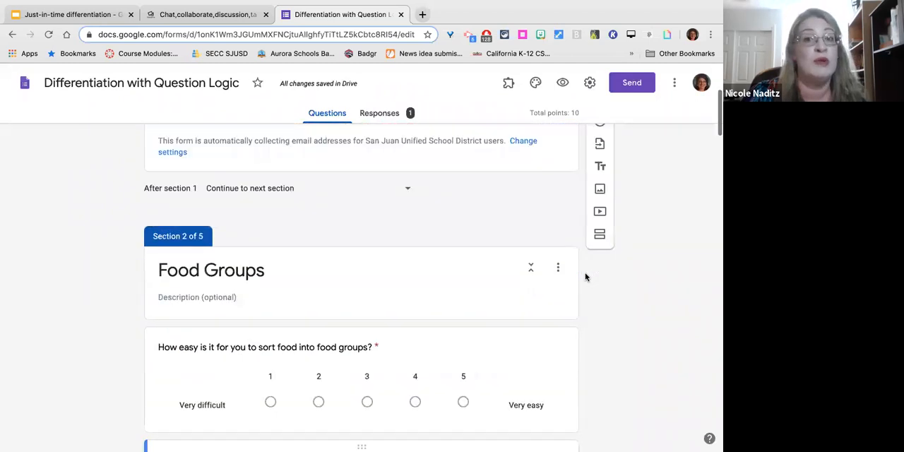
{"action": "scroll", "coordinate": [585, 277], "scroll_direction": "down", "scroll_amount": 10}
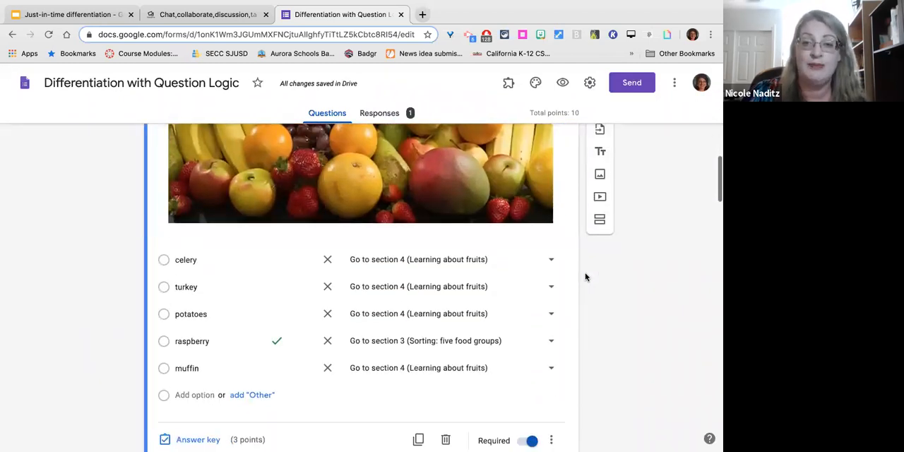
{"action": "scroll", "coordinate": [585, 277], "scroll_direction": "down", "scroll_amount": 9}
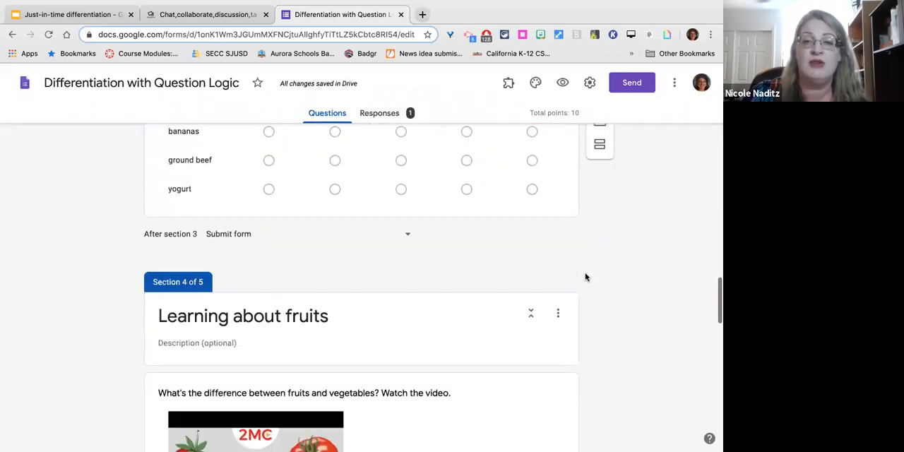
{"action": "scroll", "coordinate": [585, 276], "scroll_direction": "down", "scroll_amount": 8}
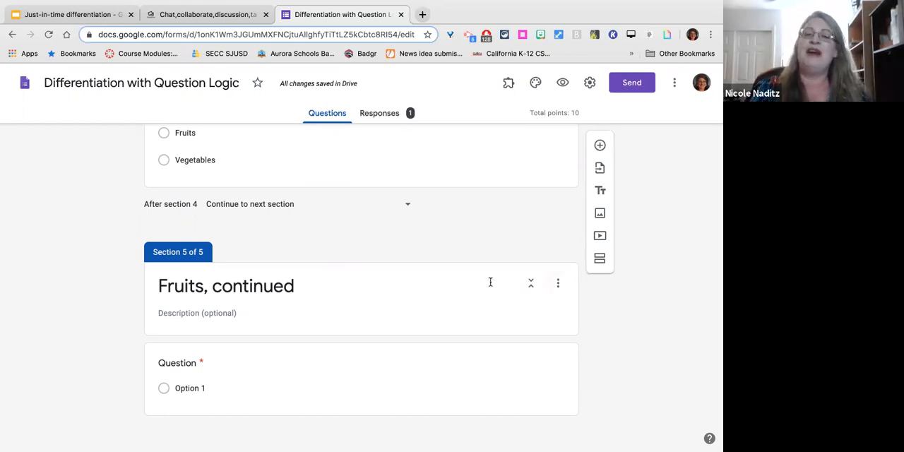
{"action": "scroll", "coordinate": [489, 284], "scroll_direction": "up", "scroll_amount": 1}
{"action": "scroll", "coordinate": [491, 286], "scroll_direction": "up", "scroll_amount": 5}
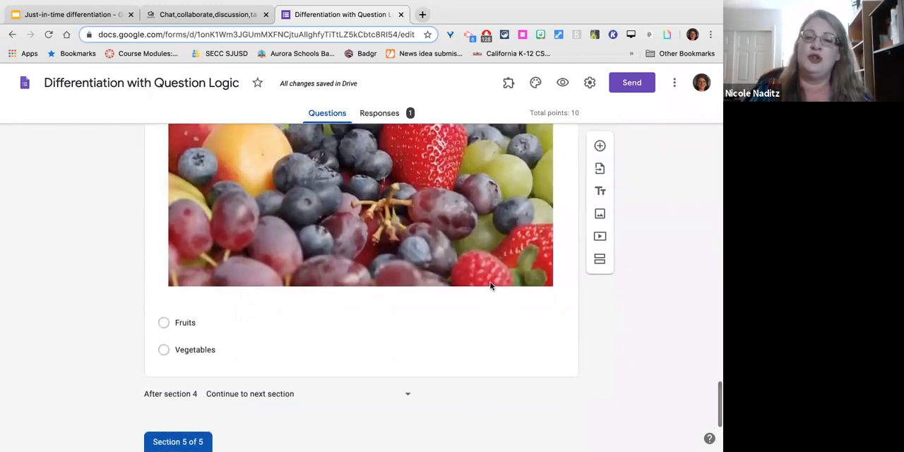
{"action": "scroll", "coordinate": [491, 287], "scroll_direction": "up", "scroll_amount": 5}
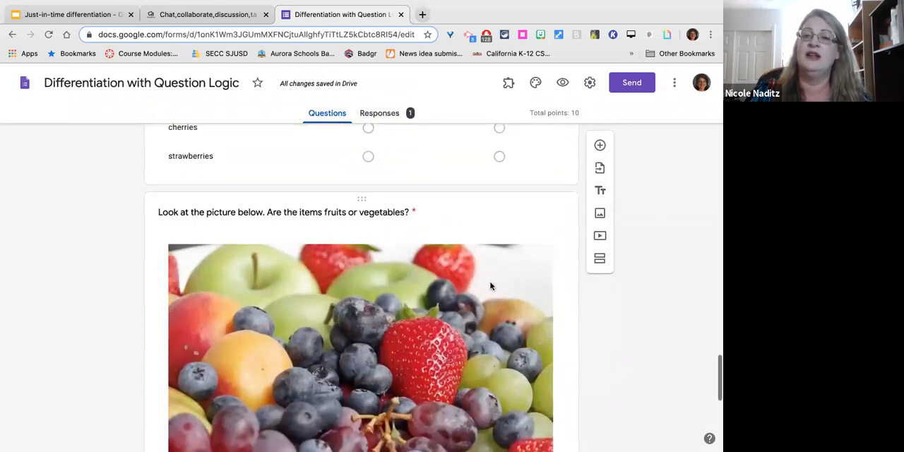
{"action": "scroll", "coordinate": [491, 286], "scroll_direction": "down", "scroll_amount": 3}
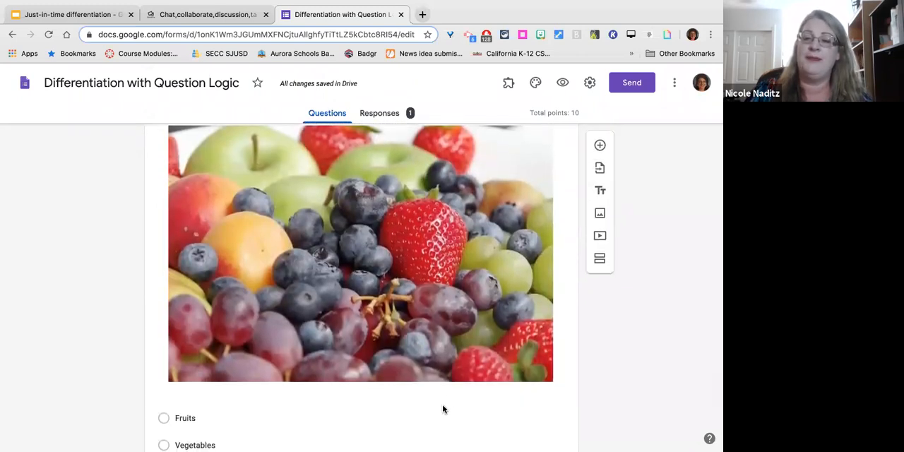
{"action": "left_click", "coordinate": [443, 409]}
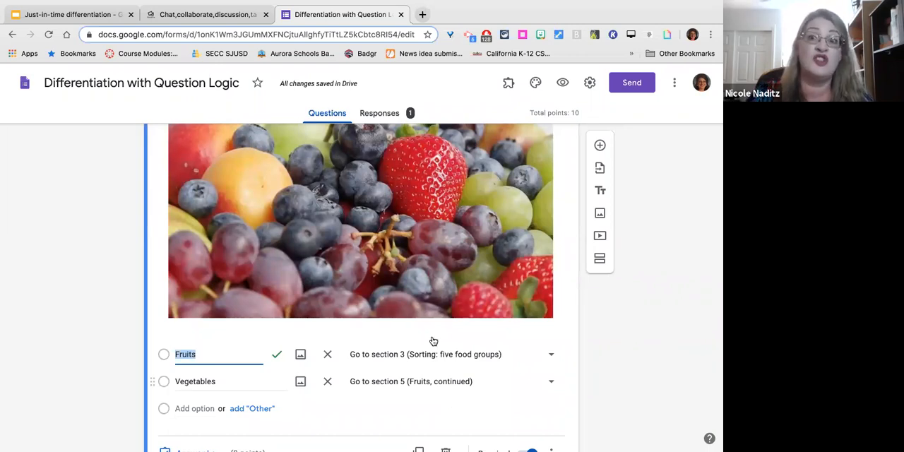
Look back over the "Food Groups" section's opening questions, and switch to the "Just-in-time differentiation" presentation in Google Slides.
{"action": "scroll", "coordinate": [433, 340], "scroll_direction": "down", "scroll_amount": 5}
{"action": "scroll", "coordinate": [433, 341], "scroll_direction": "up", "scroll_amount": 6}
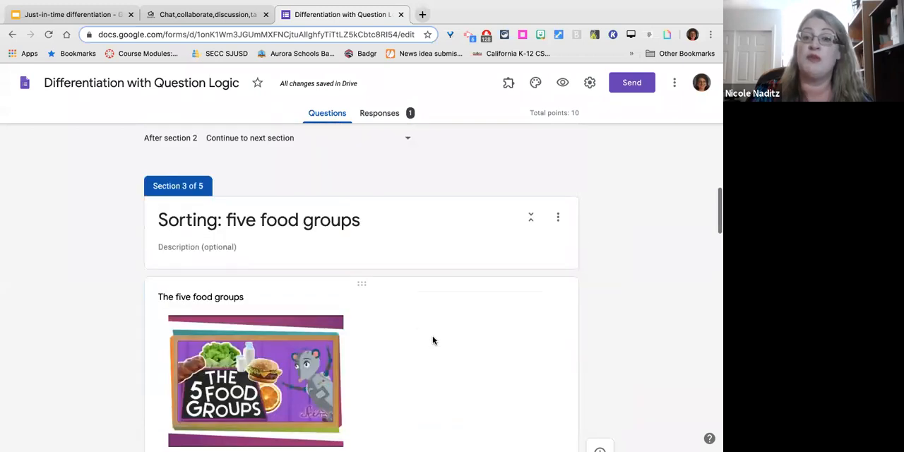
{"action": "scroll", "coordinate": [432, 336], "scroll_direction": "up", "scroll_amount": 5}
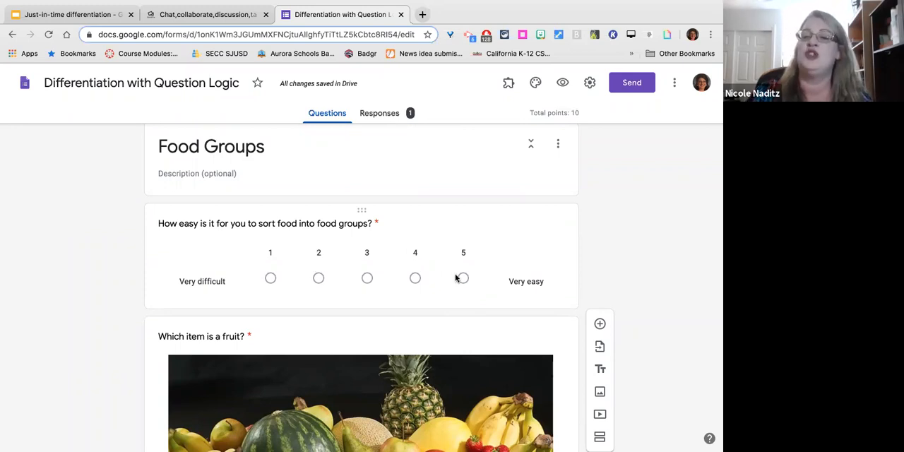
{"action": "scroll", "coordinate": [407, 325], "scroll_direction": "down", "scroll_amount": 3}
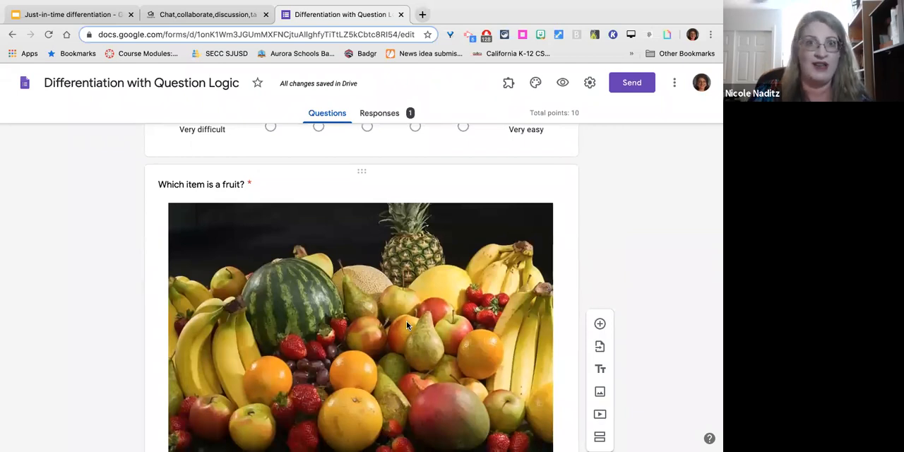
{"action": "scroll", "coordinate": [407, 323], "scroll_direction": "up", "scroll_amount": 3}
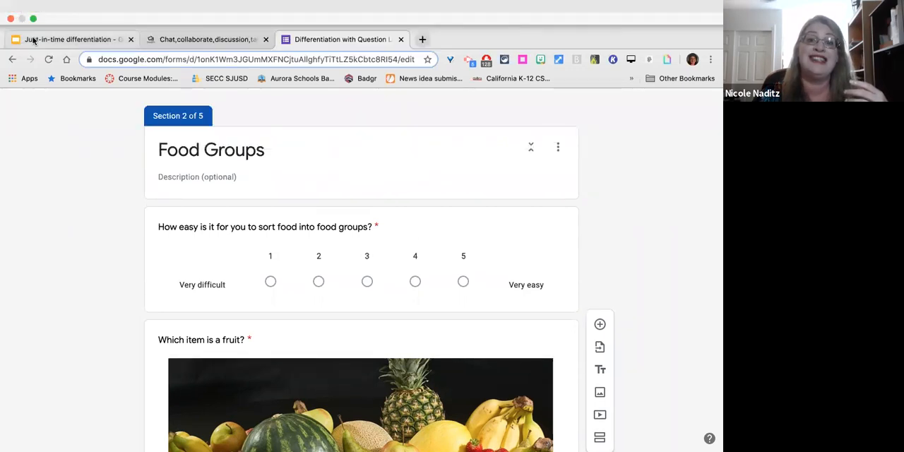
{"action": "left_click", "coordinate": [34, 40]}
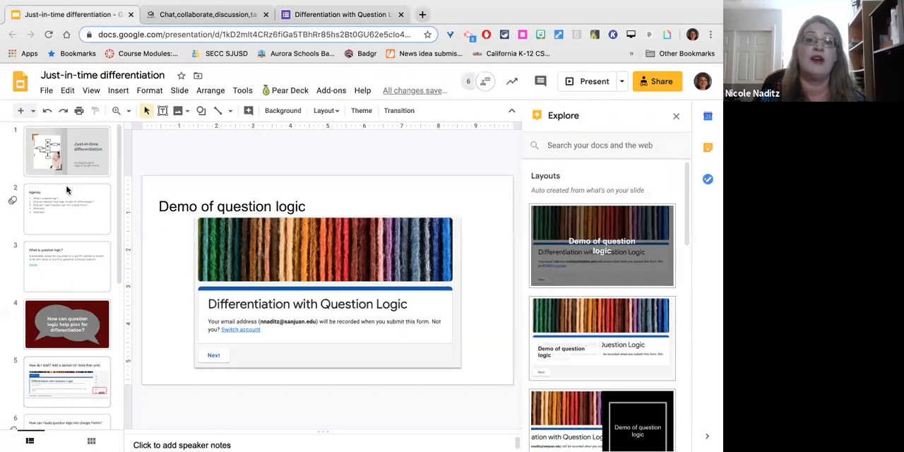
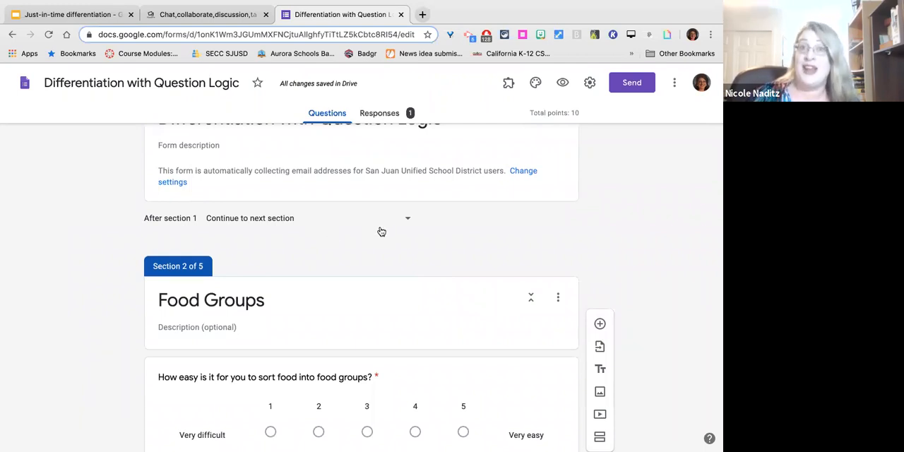
Review the "Food Groups" section and open the "Which item is a fruit?" question to inspect the destination section of each answer.
{"action": "scroll", "coordinate": [382, 232], "scroll_direction": "down", "scroll_amount": 5}
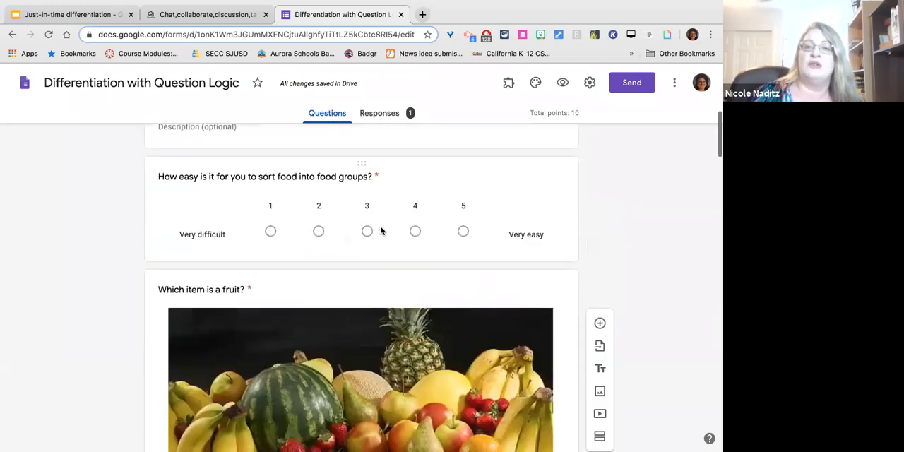
{"action": "scroll", "coordinate": [380, 230], "scroll_direction": "down", "scroll_amount": 8}
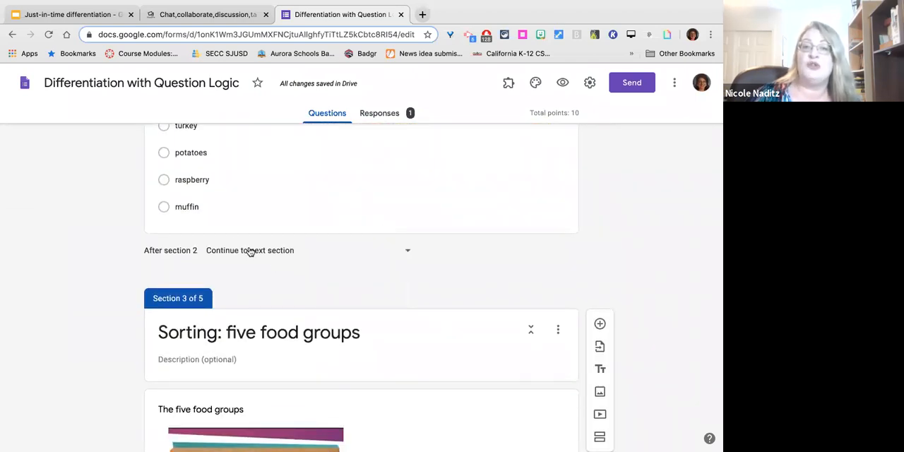
{"action": "scroll", "coordinate": [359, 190], "scroll_direction": "up", "scroll_amount": 2}
{"action": "scroll", "coordinate": [359, 190], "scroll_direction": "down", "scroll_amount": 1}
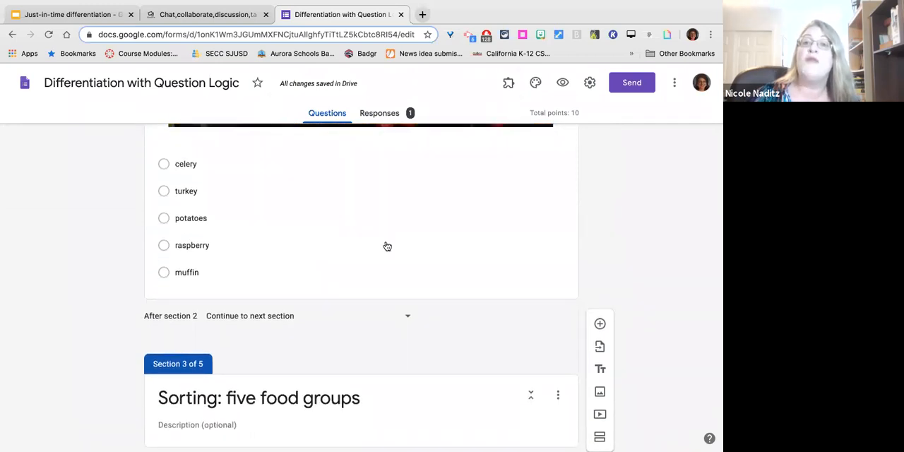
{"action": "left_click", "coordinate": [385, 245]}
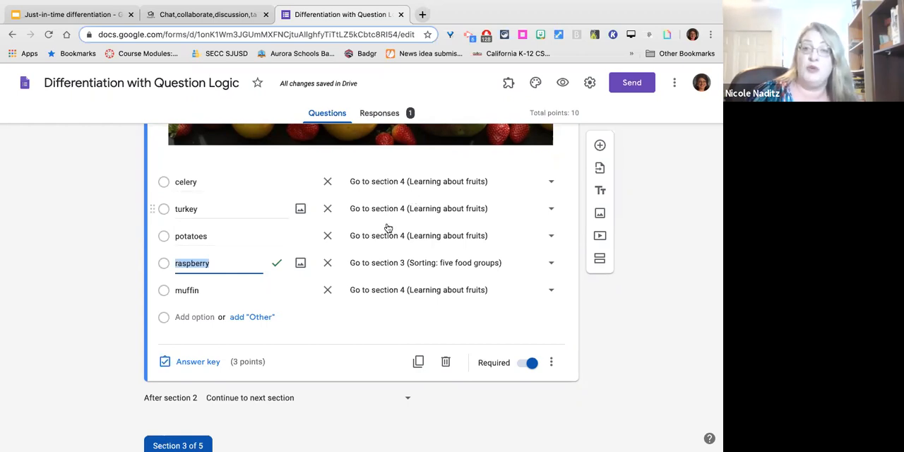
Look through the sorting section, and open the fruit-or-vegetable grid question under "Learning about fruits" to examine its rows, columns and options.
{"action": "scroll", "coordinate": [359, 285], "scroll_direction": "down", "scroll_amount": 10}
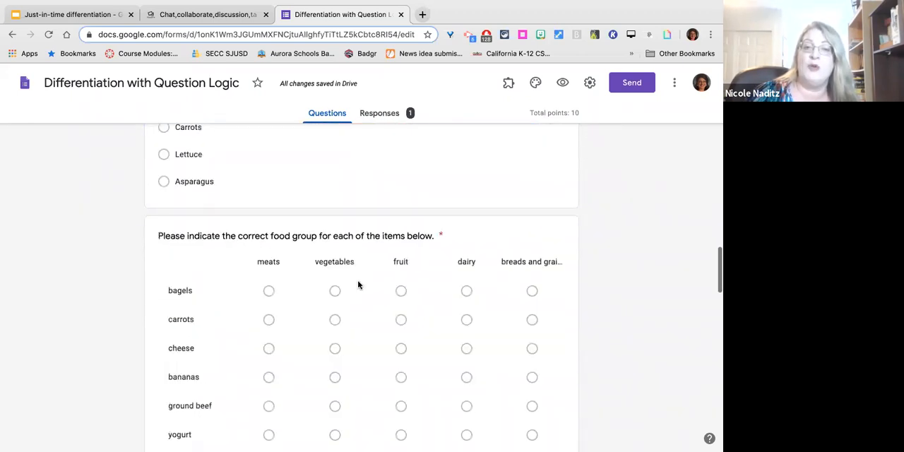
{"action": "scroll", "coordinate": [358, 283], "scroll_direction": "down", "scroll_amount": 7}
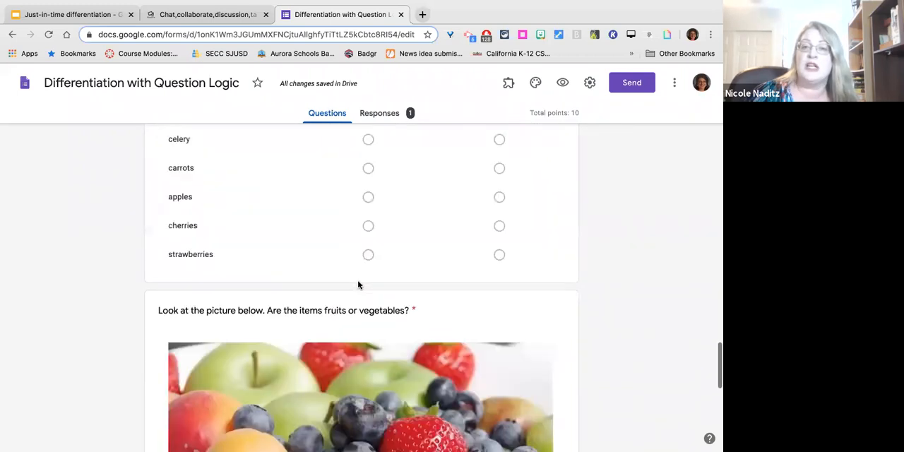
{"action": "scroll", "coordinate": [436, 271], "scroll_direction": "up", "scroll_amount": 2}
{"action": "left_click", "coordinate": [474, 185]}
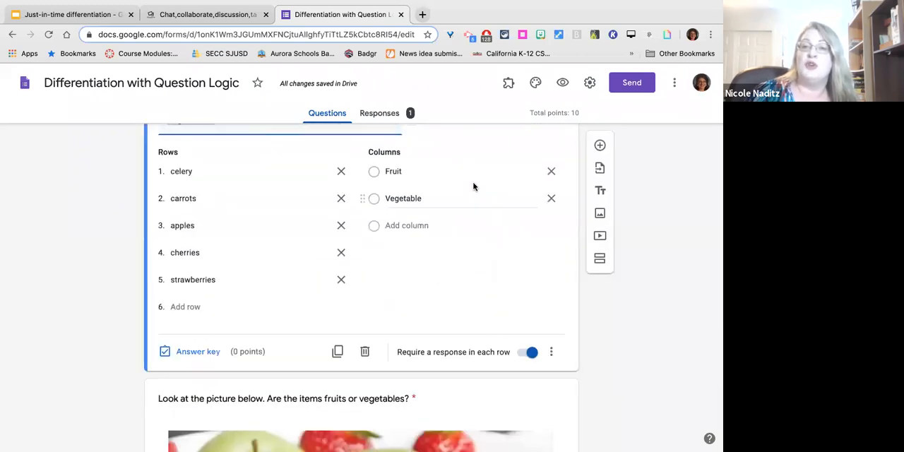
{"action": "scroll", "coordinate": [460, 227], "scroll_direction": "up", "scroll_amount": 3}
{"action": "scroll", "coordinate": [461, 226], "scroll_direction": "down", "scroll_amount": 4}
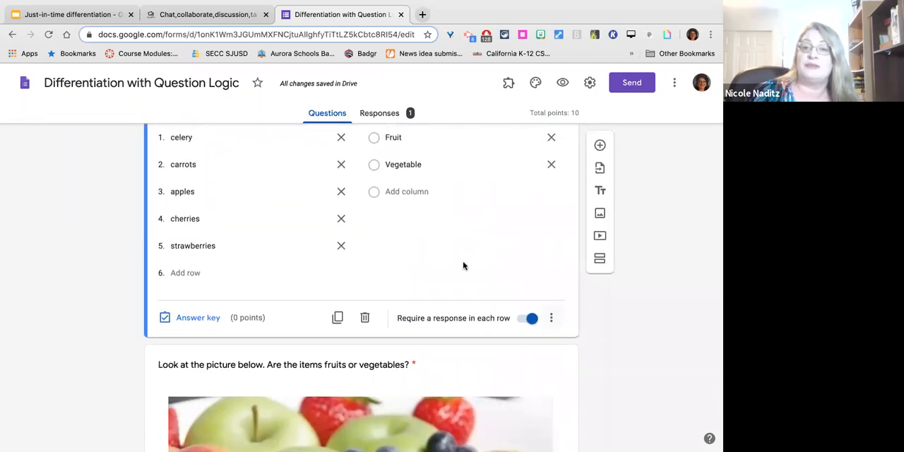
Open the picture question about fruits or vegetables and inspect which section each answer leads to.
{"action": "scroll", "coordinate": [457, 195], "scroll_direction": "down", "scroll_amount": 8}
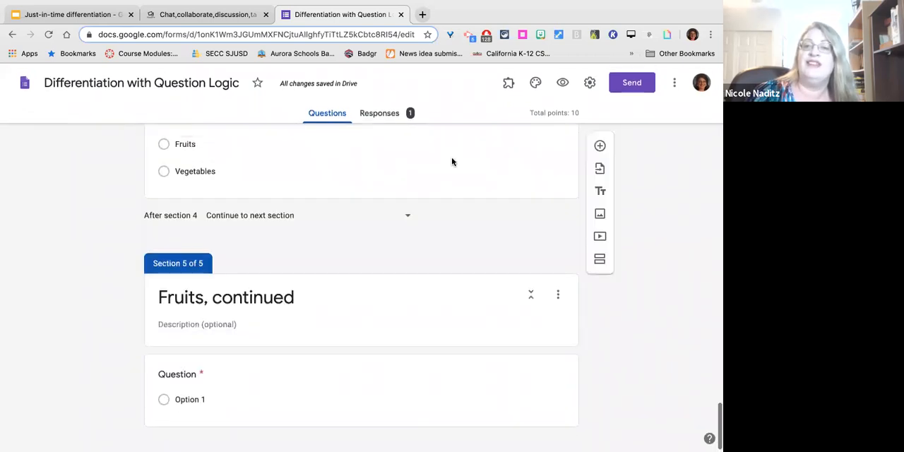
{"action": "left_click", "coordinate": [508, 203]}
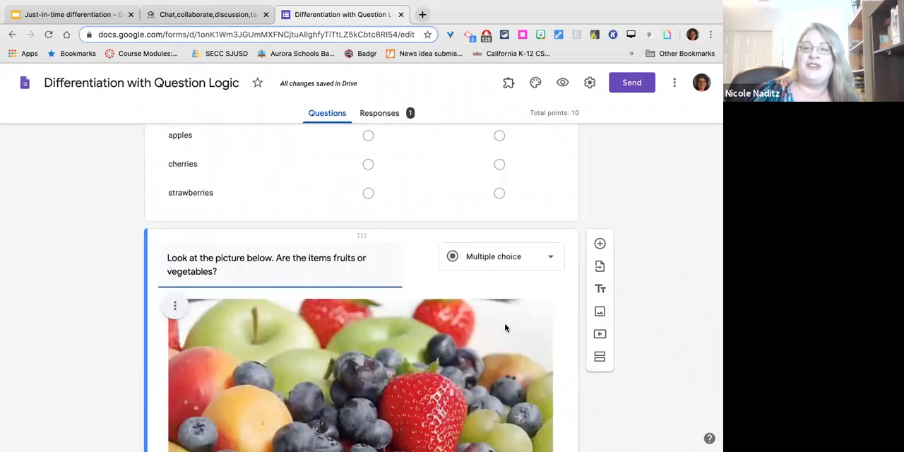
{"action": "scroll", "coordinate": [505, 326], "scroll_direction": "down", "scroll_amount": 7}
{"action": "scroll", "coordinate": [504, 325], "scroll_direction": "up", "scroll_amount": 2}
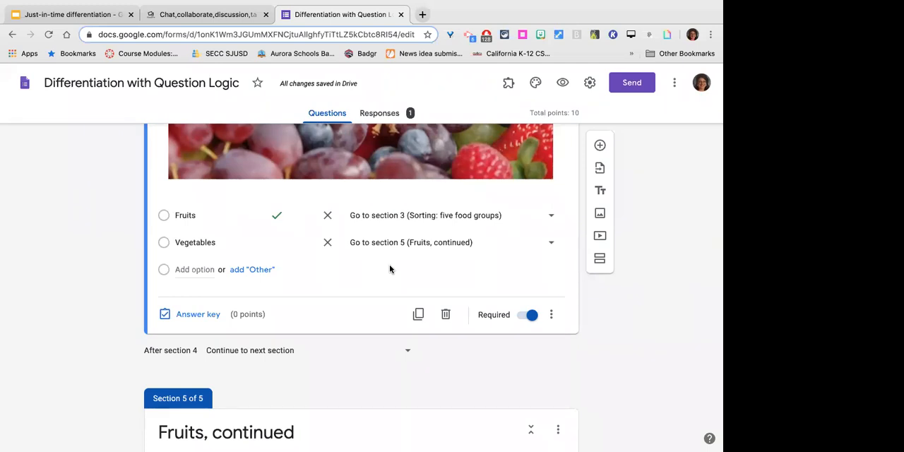
Compare the fruit-or-vegetable grid with the picture question's answer routing, and follow the flow on to the "Fruits, continued" section.
{"action": "scroll", "coordinate": [390, 266], "scroll_direction": "up", "scroll_amount": 10}
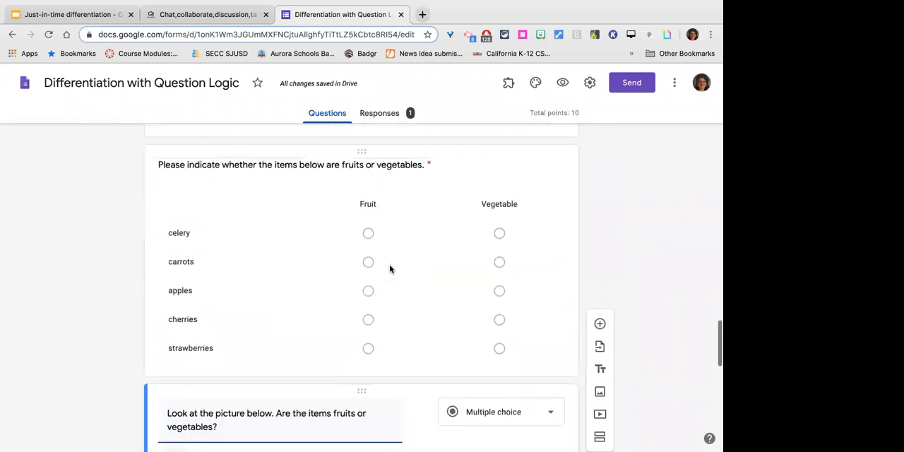
{"action": "scroll", "coordinate": [389, 269], "scroll_direction": "down", "scroll_amount": 1}
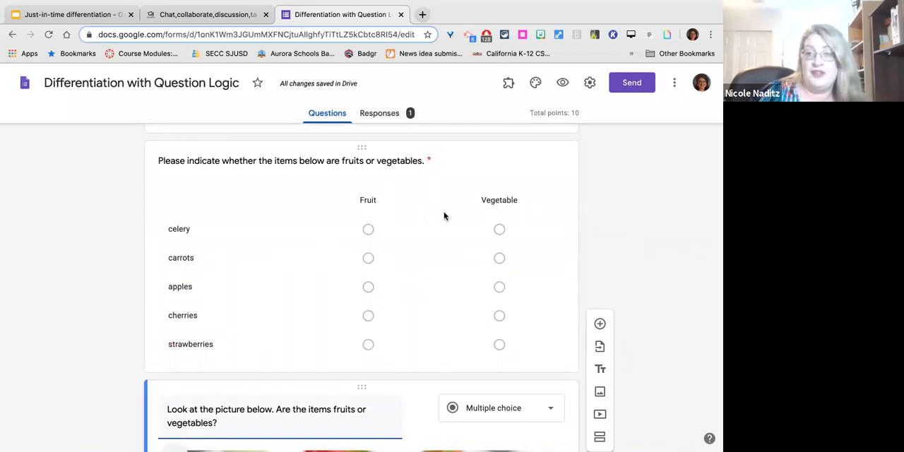
{"action": "scroll", "coordinate": [442, 243], "scroll_direction": "down", "scroll_amount": 1}
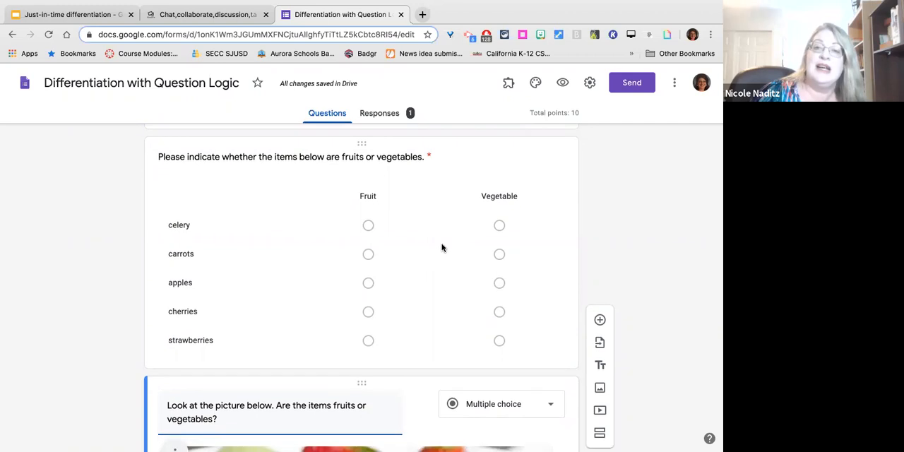
{"action": "scroll", "coordinate": [442, 245], "scroll_direction": "down", "scroll_amount": 1}
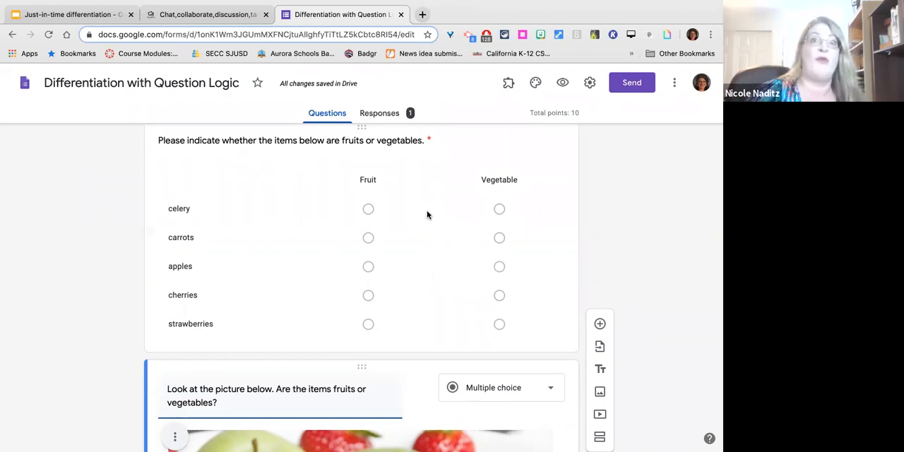
{"action": "scroll", "coordinate": [337, 347], "scroll_direction": "down", "scroll_amount": 5}
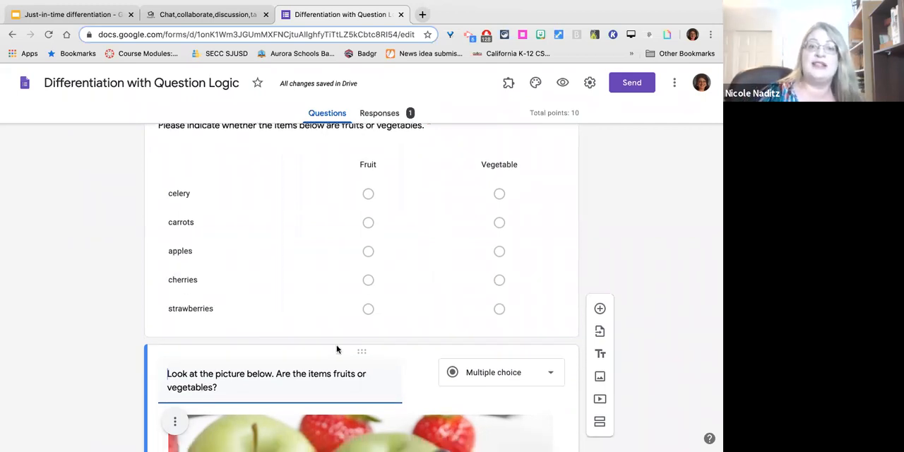
{"action": "scroll", "coordinate": [310, 248], "scroll_direction": "up", "scroll_amount": 5}
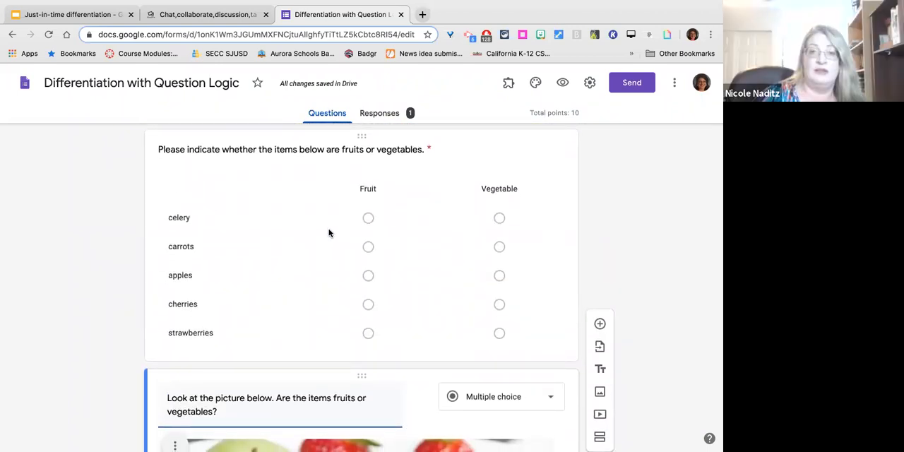
{"action": "scroll", "coordinate": [329, 234], "scroll_direction": "down", "scroll_amount": 7}
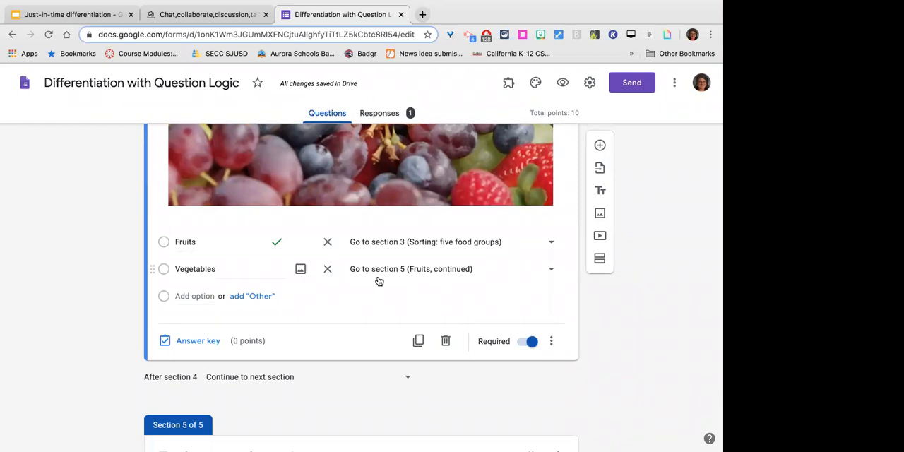
{"action": "scroll", "coordinate": [379, 281], "scroll_direction": "down", "scroll_amount": 3}
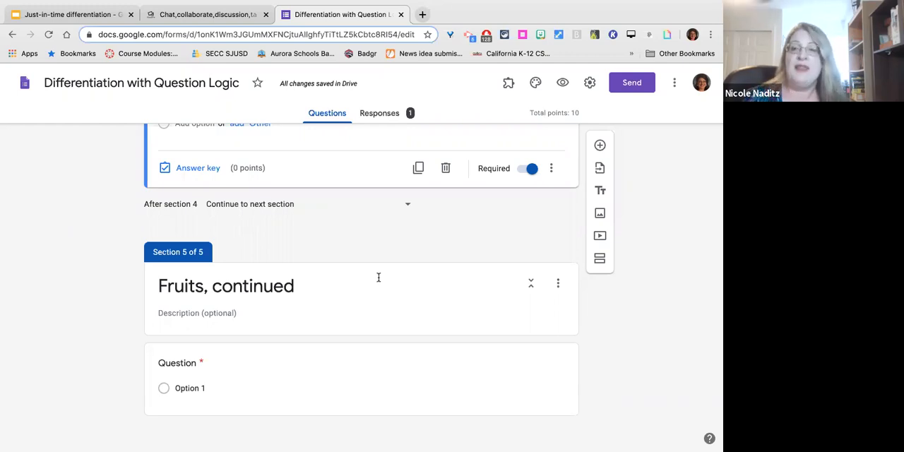
Examine the confirmation message in the form's presentation settings, and close the settings without saving.
{"action": "scroll", "coordinate": [379, 277], "scroll_direction": "up", "scroll_amount": 15}
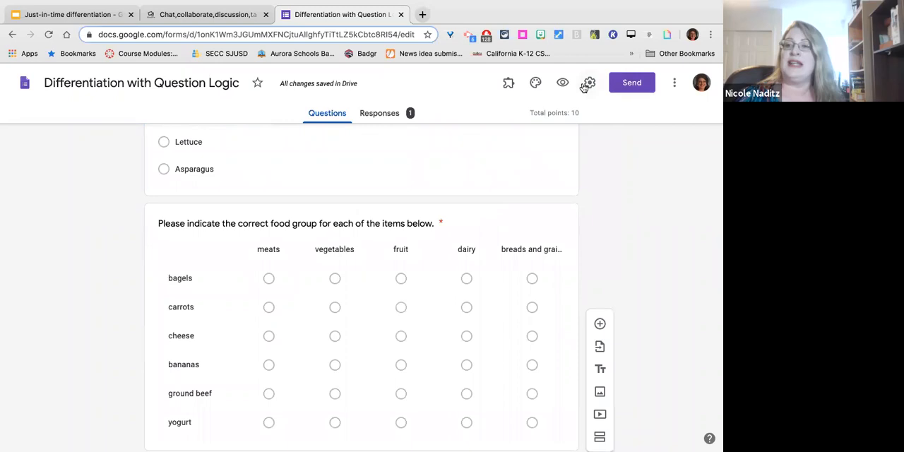
{"action": "left_click", "coordinate": [588, 83]}
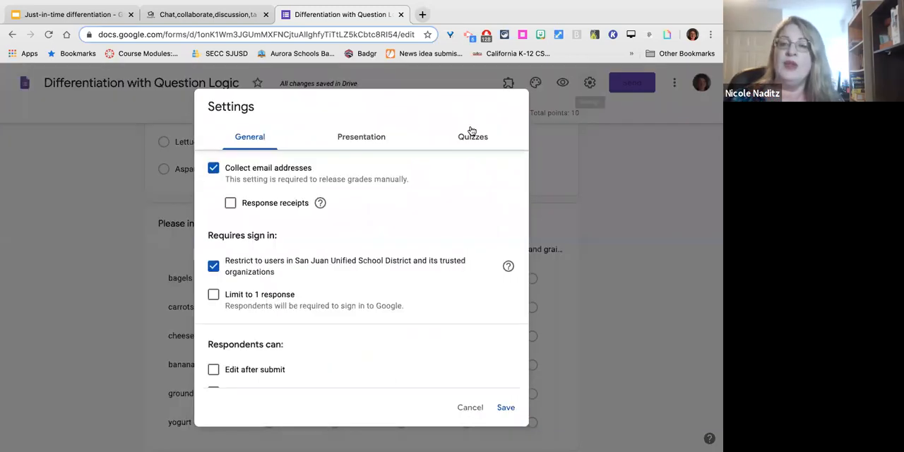
{"action": "left_click", "coordinate": [347, 142]}
{"action": "triple_click", "coordinate": [309, 266]}
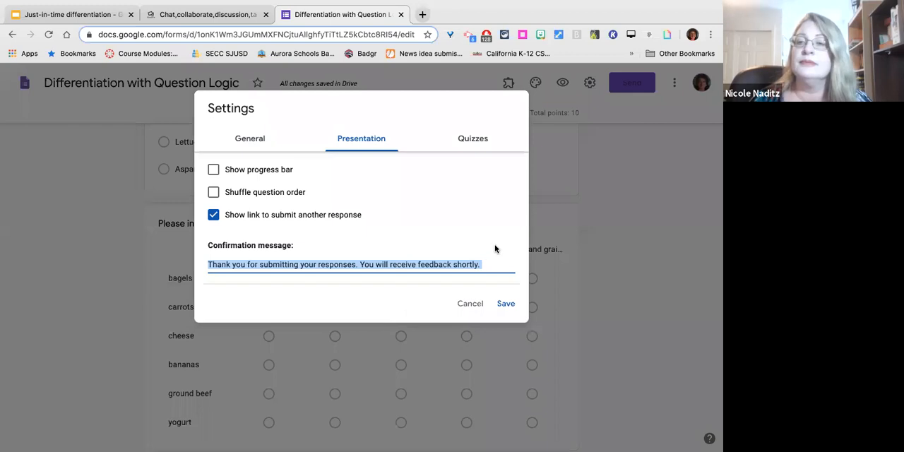
{"action": "left_click", "coordinate": [477, 306]}
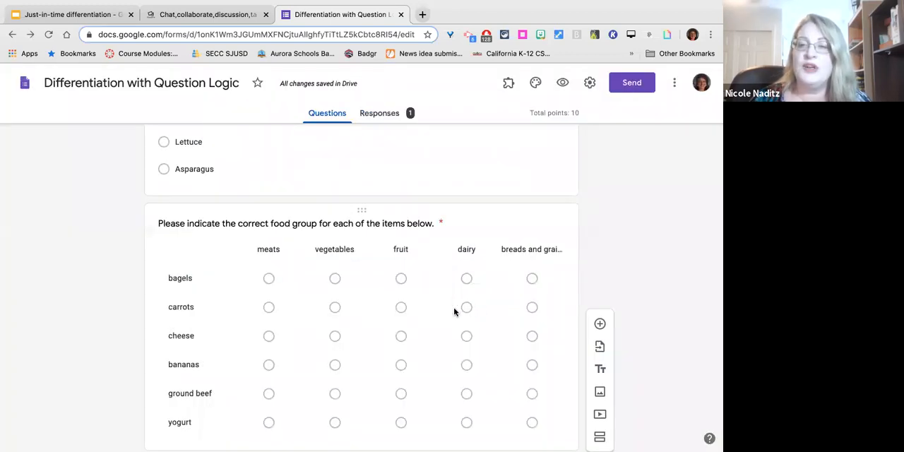
Look over the form from the food-group grid to the picture question, and switch to the "Just-in-time differentiation" presentation in Google Slides.
{"action": "scroll", "coordinate": [454, 312], "scroll_direction": "down", "scroll_amount": 5}
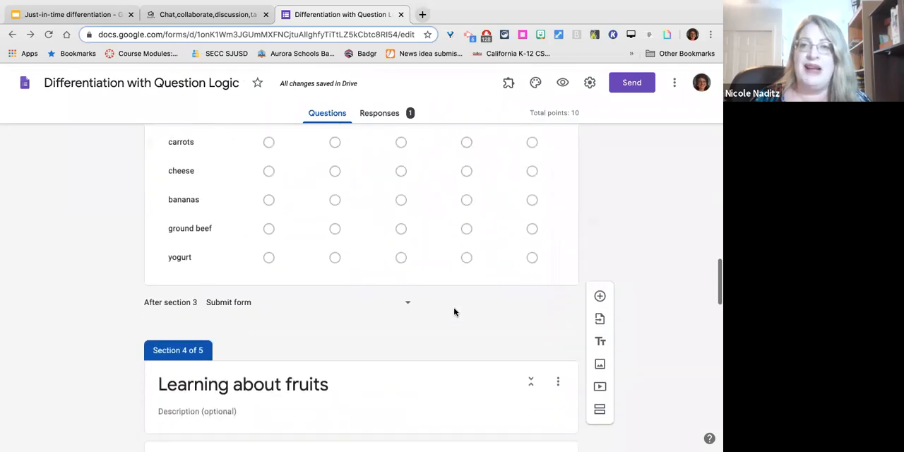
{"action": "scroll", "coordinate": [454, 311], "scroll_direction": "down", "scroll_amount": 15}
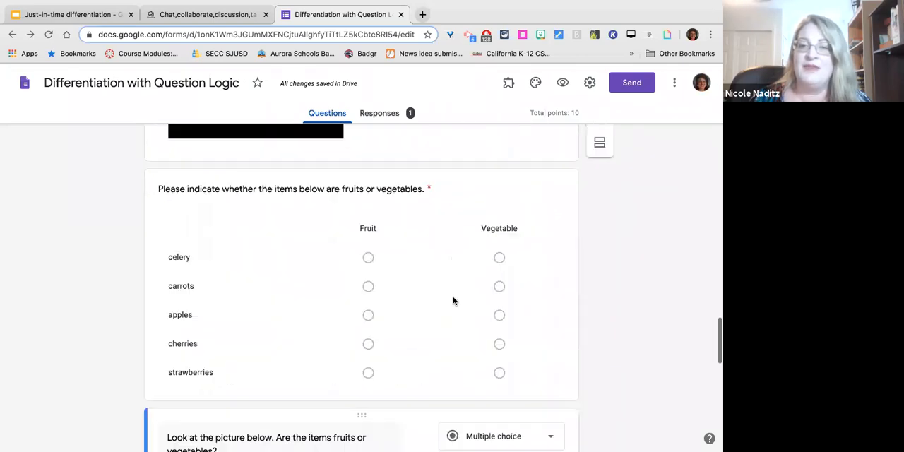
{"action": "scroll", "coordinate": [453, 301], "scroll_direction": "down", "scroll_amount": 8}
{"action": "scroll", "coordinate": [452, 301], "scroll_direction": "up", "scroll_amount": 20}
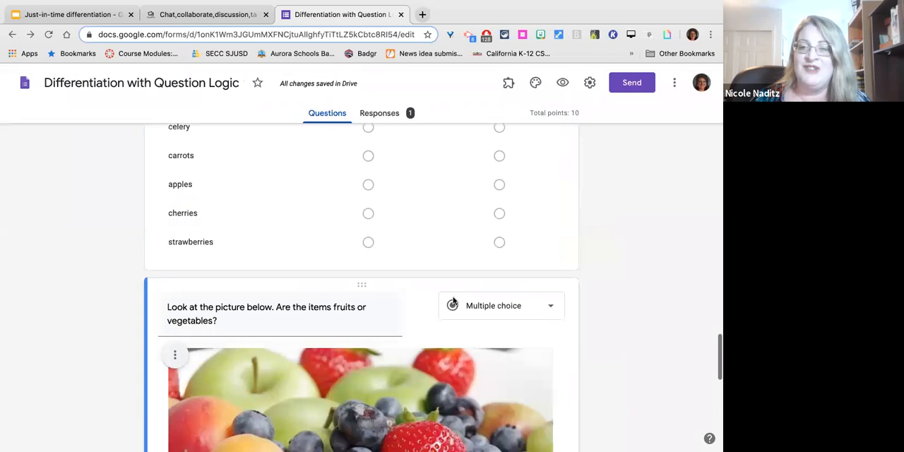
{"action": "scroll", "coordinate": [453, 301], "scroll_direction": "up", "scroll_amount": 15}
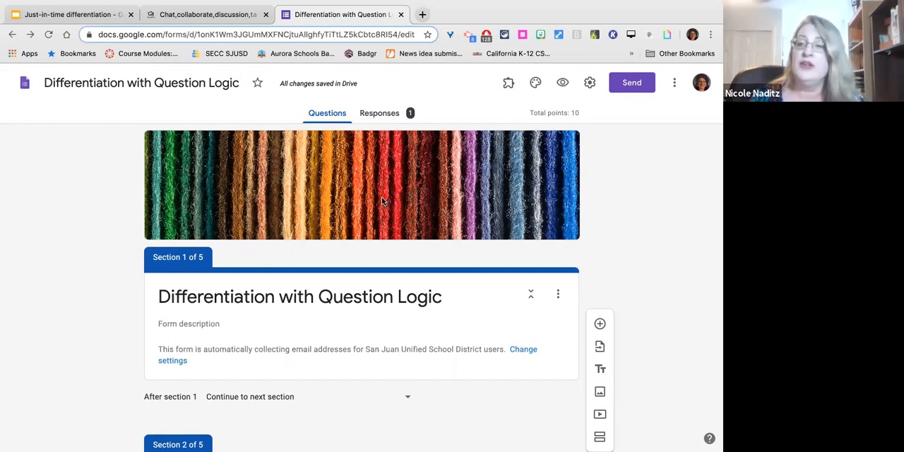
{"action": "left_click", "coordinate": [80, 16]}
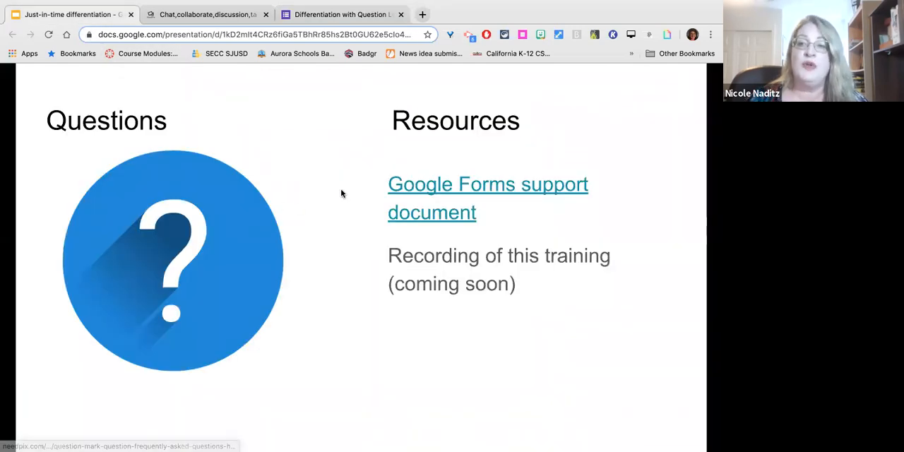